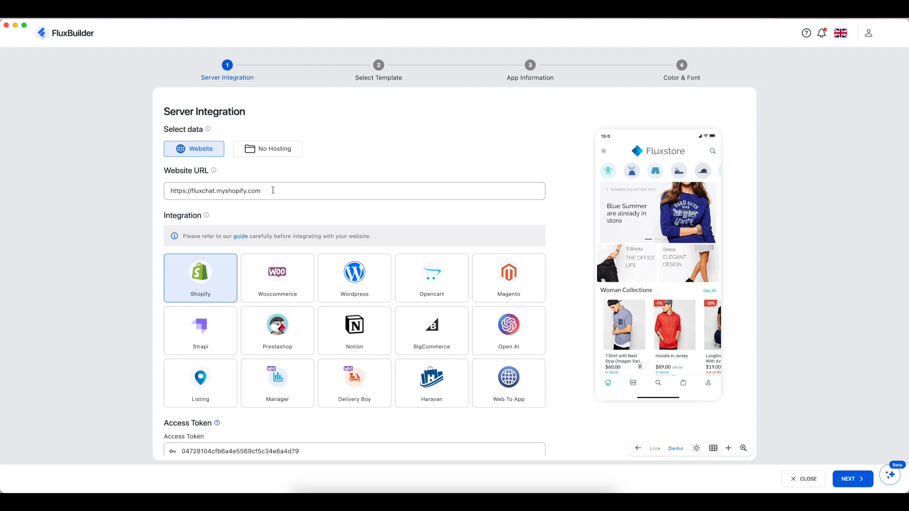
{"action": "scroll", "coordinate": [273, 192], "scroll_direction": "down", "scroll_amount": 1}
{"action": "scroll", "coordinate": [274, 192], "scroll_direction": "up", "scroll_amount": 1}
{"action": "key", "text": "super+Tab"}
{"action": "key", "text": "super+Tab"}
{"action": "key", "text": "super+Tab"}
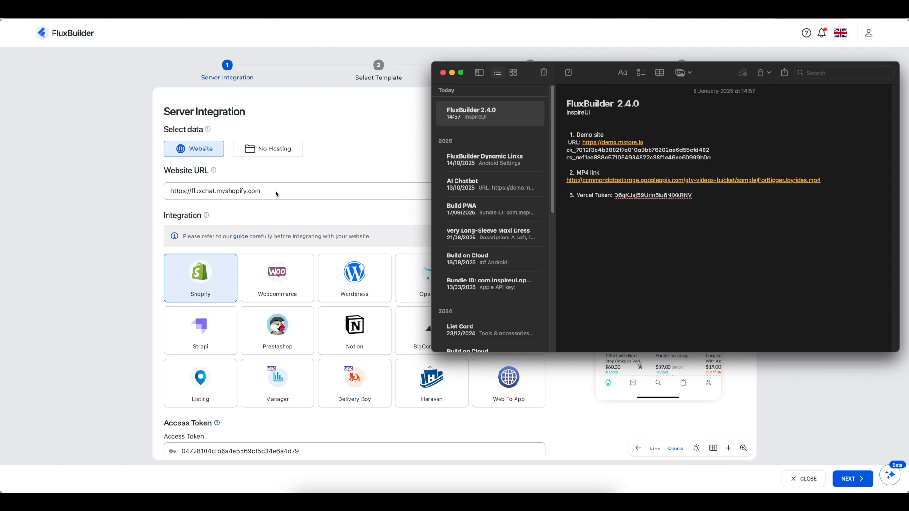
{"action": "left_click", "coordinate": [647, 143]}
{"action": "left_click", "coordinate": [584, 143]}
{"action": "left_click_drag", "start_coordinate": [645, 142], "coordinate": [583, 143]}
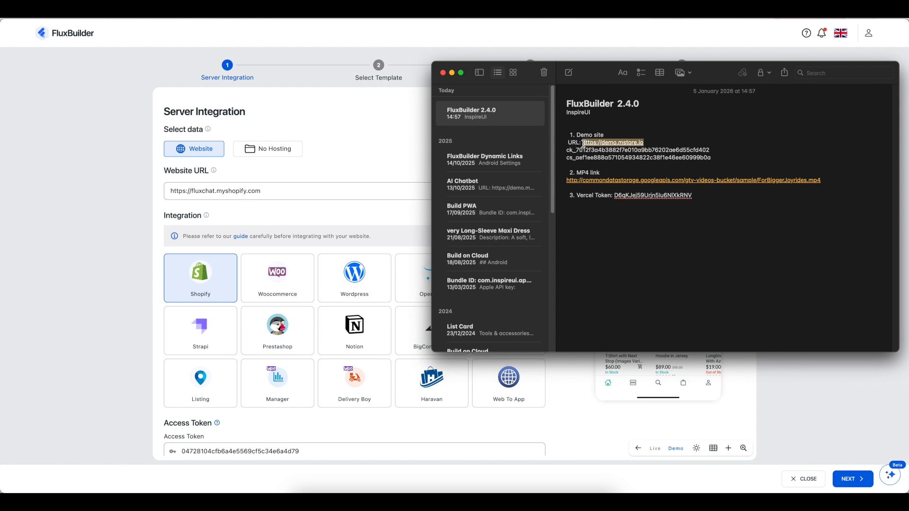
{"action": "right_click", "coordinate": [583, 143]}
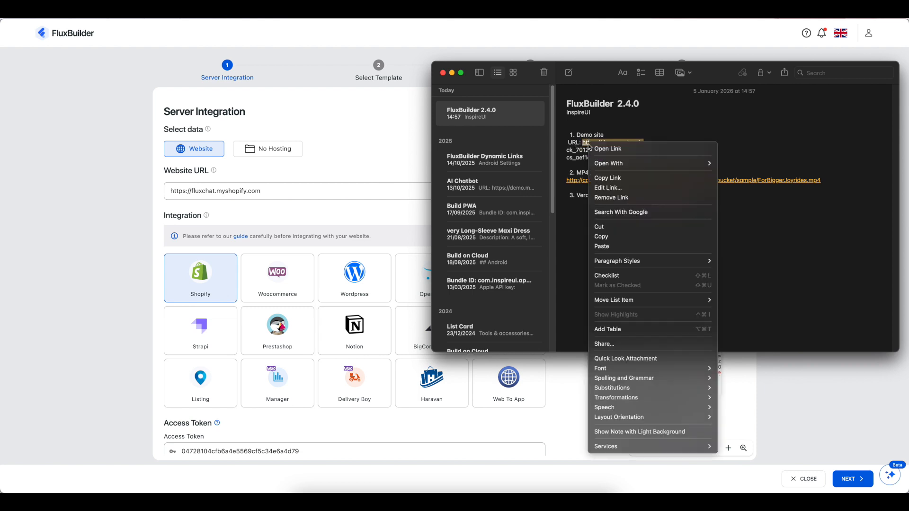
{"action": "left_click", "coordinate": [617, 237]}
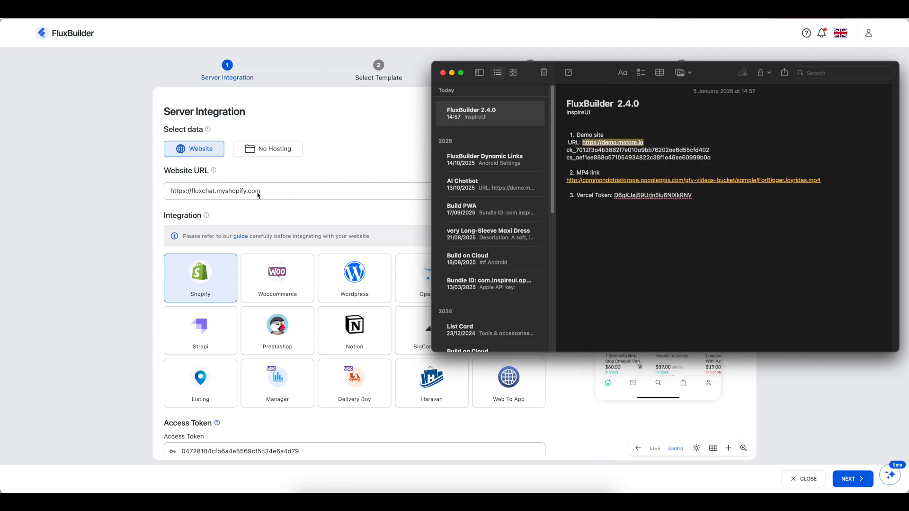
{"action": "left_click", "coordinate": [258, 195]}
{"action": "left_click_drag", "start_coordinate": [260, 192], "coordinate": [171, 193]}
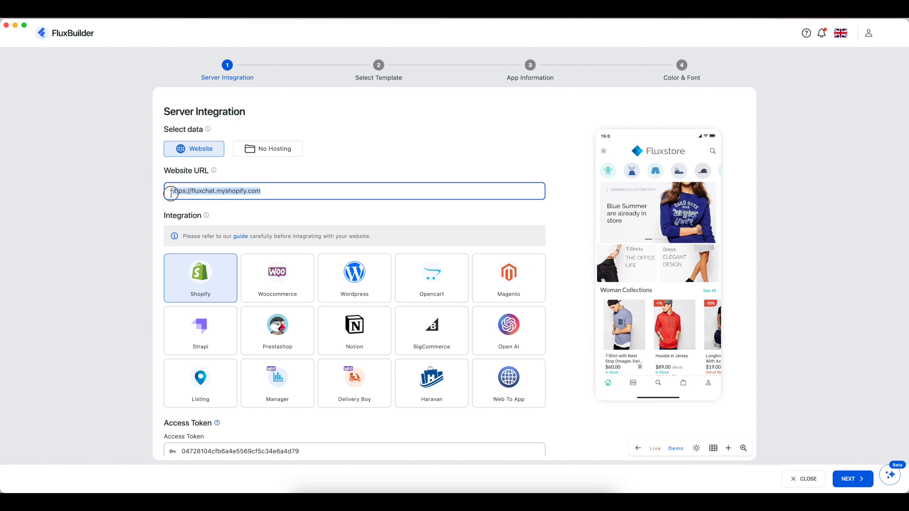
{"action": "key", "text": "BackSpace"}
{"action": "right_click", "coordinate": [195, 193]}
{"action": "left_click", "coordinate": [206, 202]}
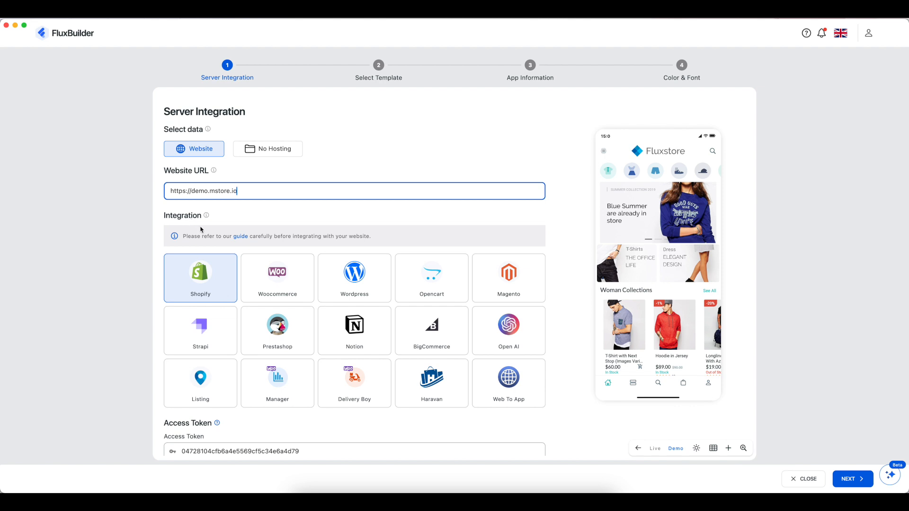
{"action": "left_click", "coordinate": [301, 288]}
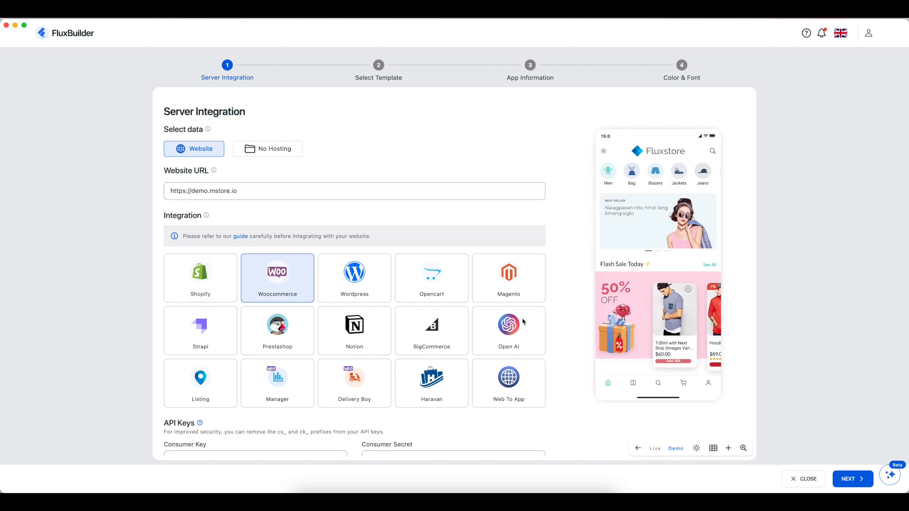
Copy the consumer key from the FluxBuilder 2.4.0 note in Notes and paste it as the WooCommerce Consumer Key in FluxBuilder
{"action": "scroll", "coordinate": [524, 322], "scroll_direction": "down", "scroll_amount": 2}
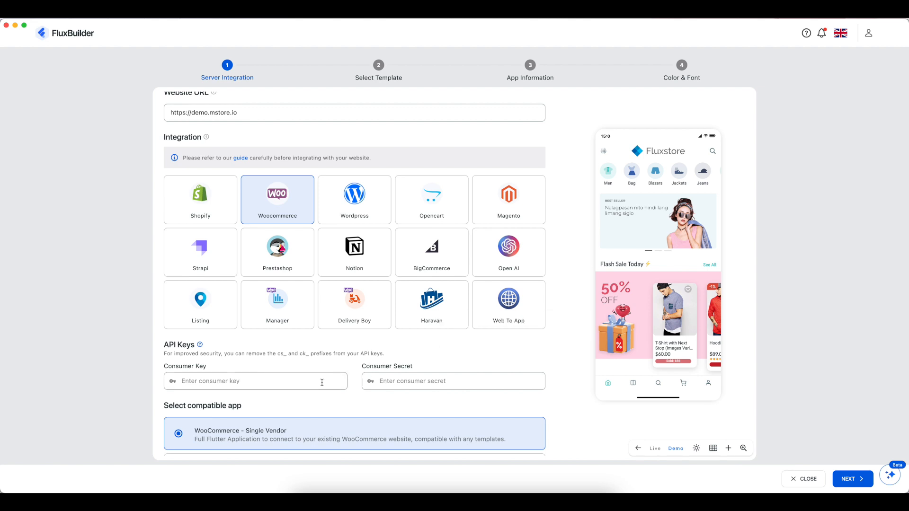
{"action": "scroll", "coordinate": [322, 382], "scroll_direction": "down", "scroll_amount": 1}
{"action": "left_click", "coordinate": [277, 327]}
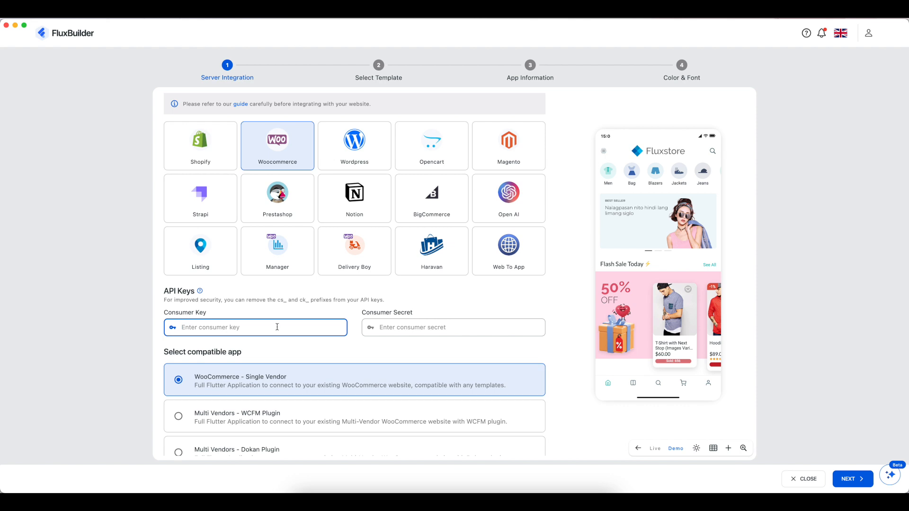
{"action": "key", "text": "super+Tab"}
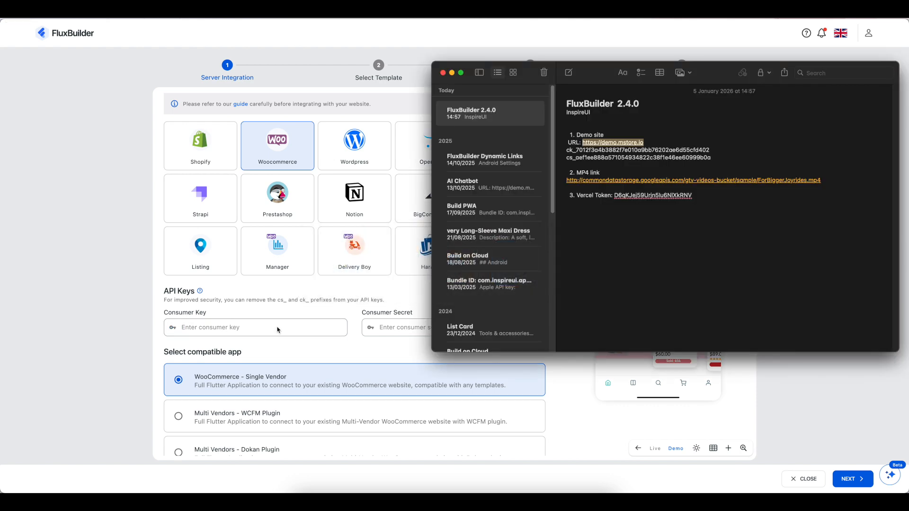
{"action": "double_click", "coordinate": [642, 149]}
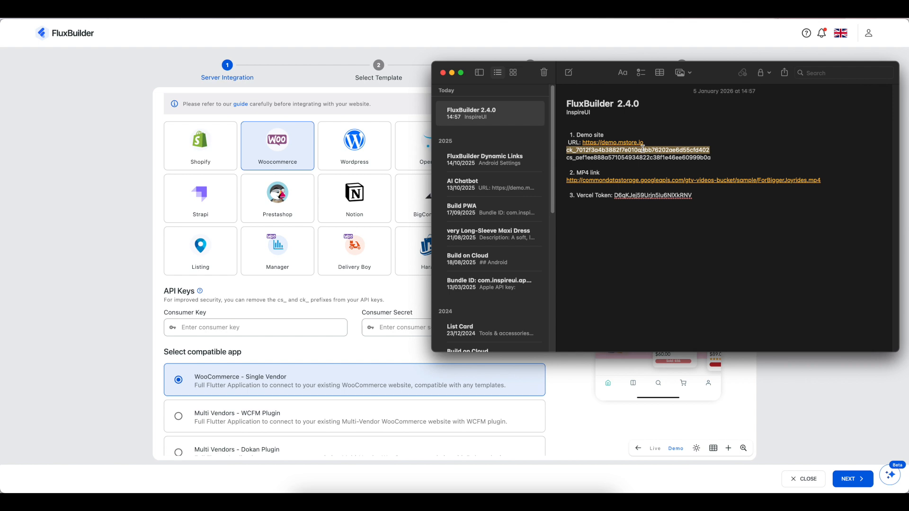
{"action": "right_click", "coordinate": [642, 149]}
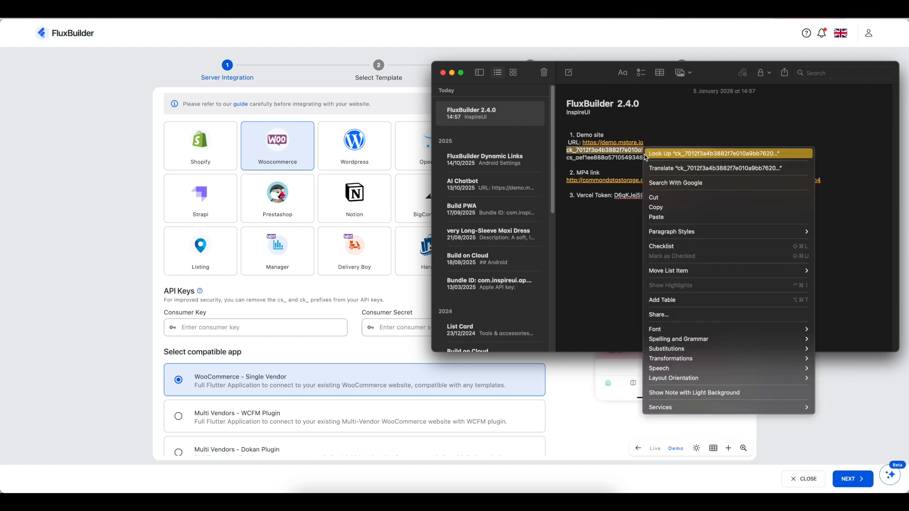
{"action": "left_click", "coordinate": [670, 208]}
{"action": "left_click", "coordinate": [288, 327]}
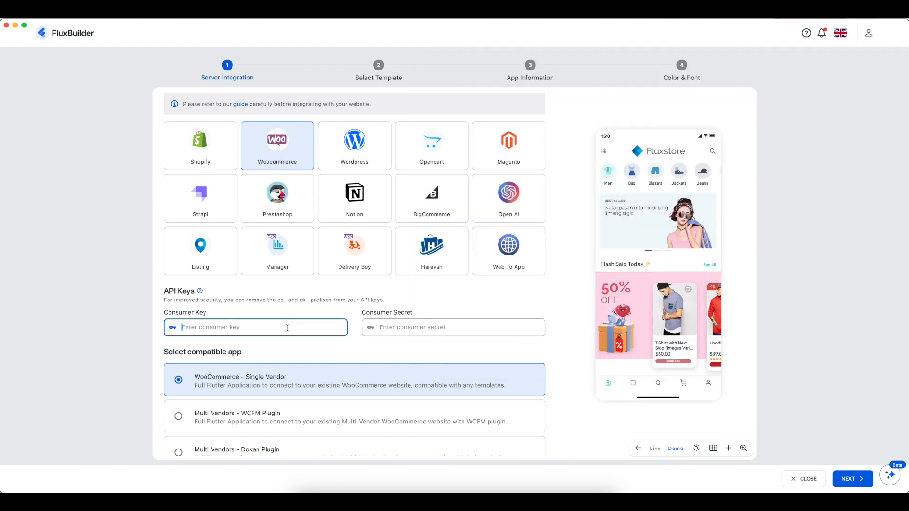
{"action": "key", "text": "super+v"}
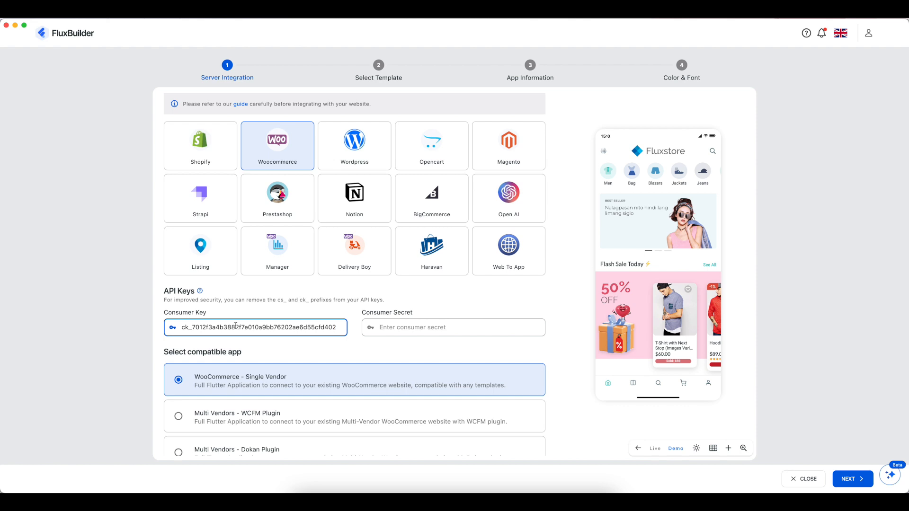
Paste the copied consumer key as the Consumer Secret too, and run the connectivity troubleshoot
{"action": "left_click", "coordinate": [394, 329]}
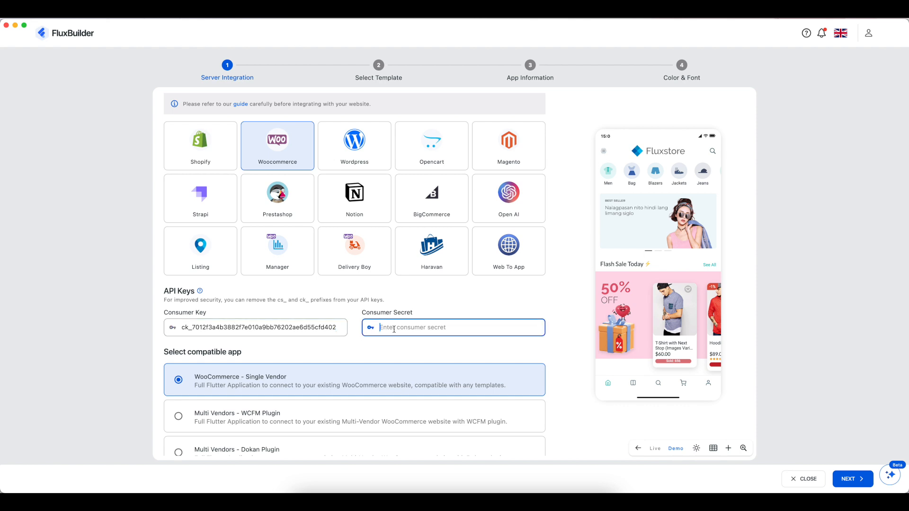
{"action": "key", "text": "super+v"}
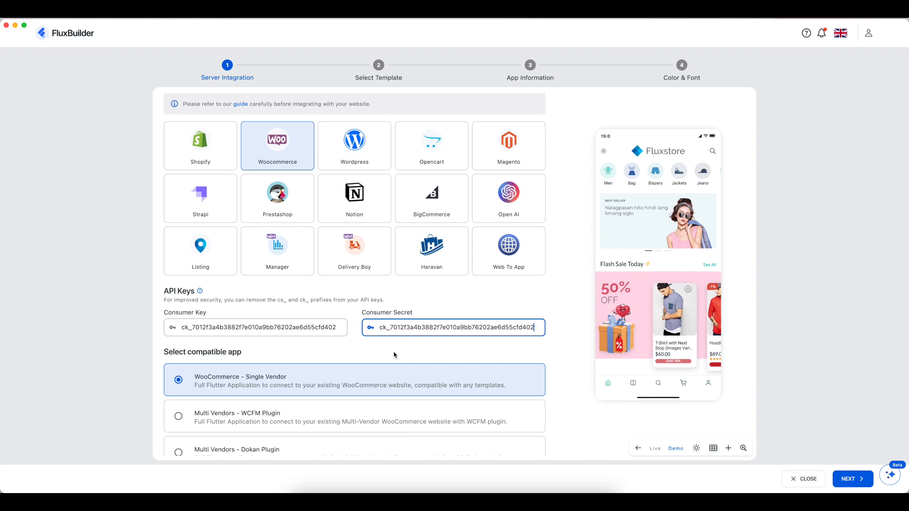
{"action": "scroll", "coordinate": [394, 354], "scroll_direction": "down", "scroll_amount": 3}
{"action": "scroll", "coordinate": [393, 354], "scroll_direction": "down", "scroll_amount": 2}
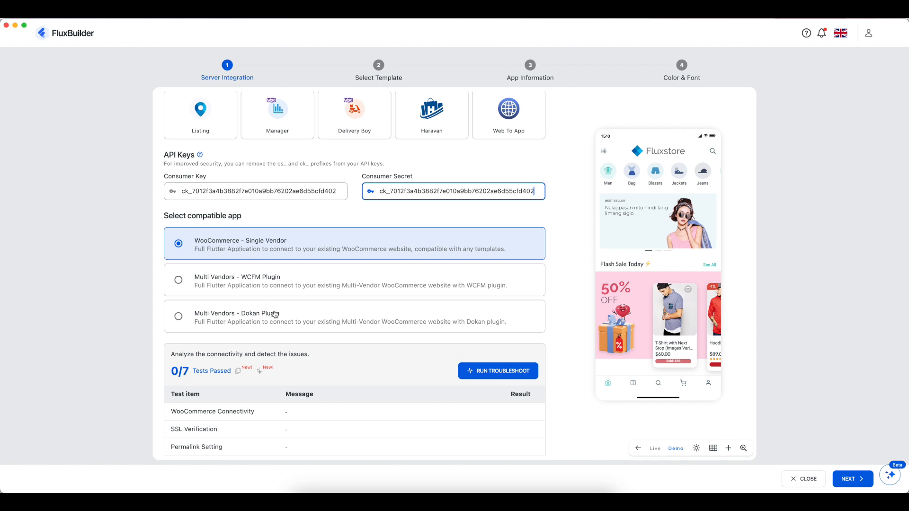
{"action": "scroll", "coordinate": [413, 383], "scroll_direction": "down", "scroll_amount": 5}
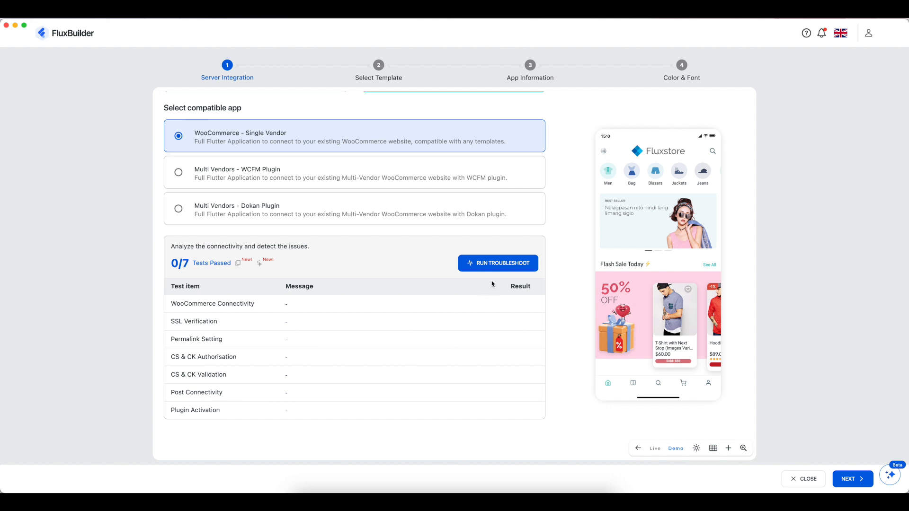
{"action": "left_click", "coordinate": [511, 266]}
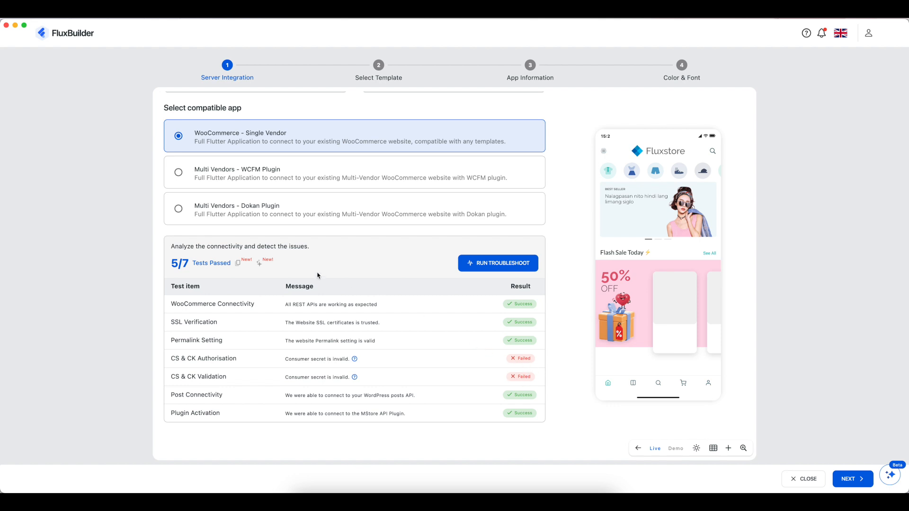
Have the AI chat analyze the test results, ask it how to generate new WooCommerce API keys, and close the chat
{"action": "left_click", "coordinate": [267, 264]}
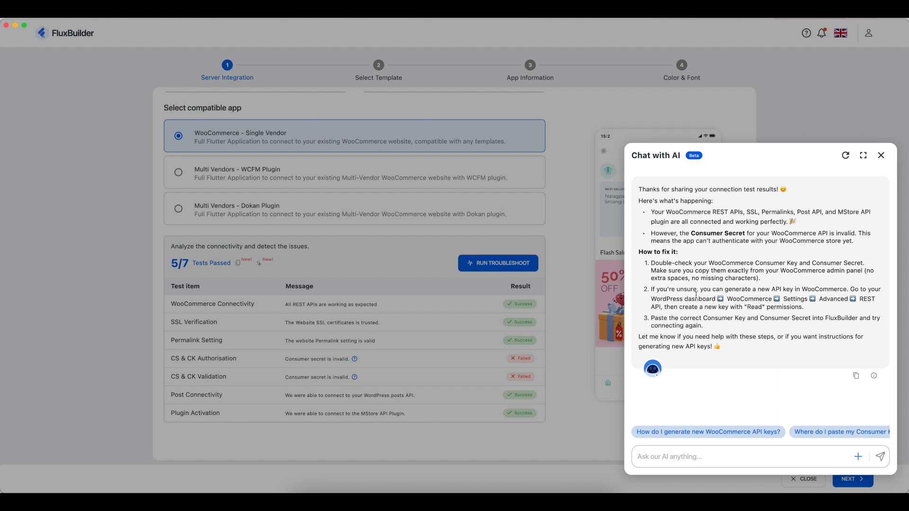
{"action": "scroll", "coordinate": [854, 299], "scroll_direction": "up", "scroll_amount": 1}
{"action": "scroll", "coordinate": [853, 299], "scroll_direction": "down", "scroll_amount": 1}
{"action": "left_click", "coordinate": [751, 433]}
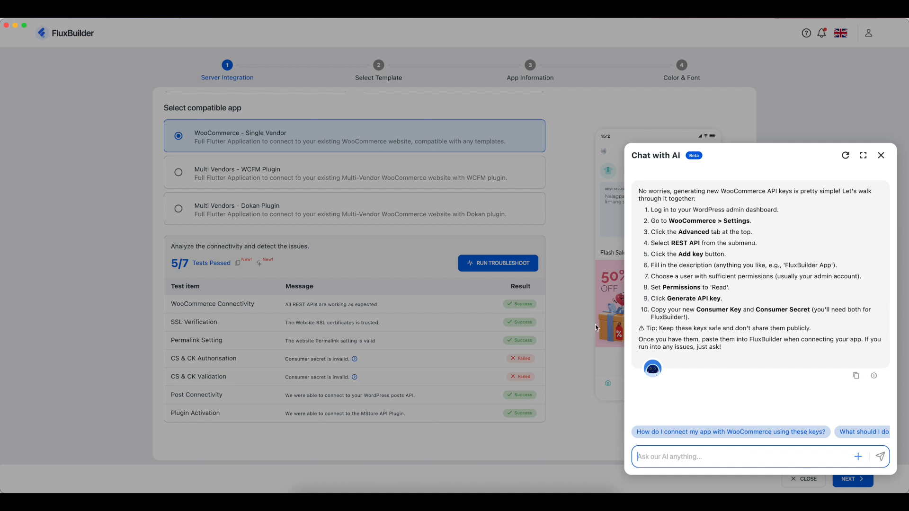
{"action": "left_click", "coordinate": [880, 156]}
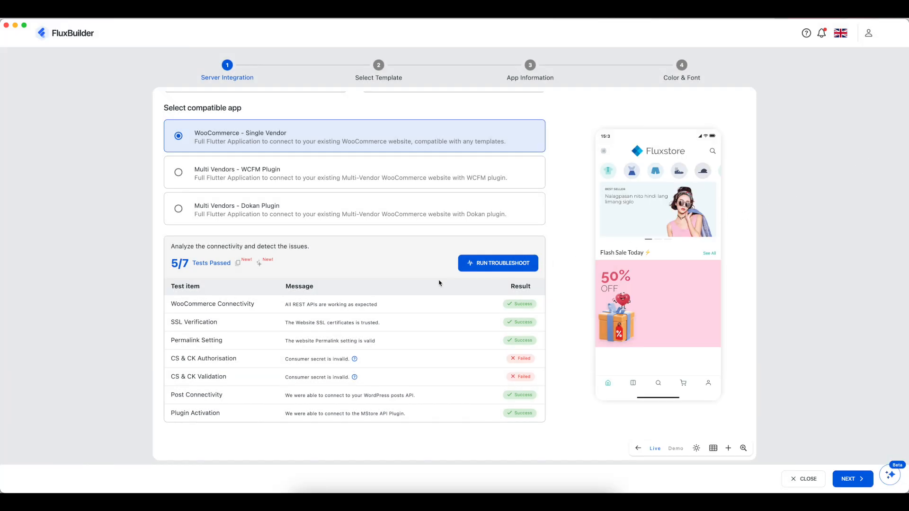
Replace the Consumer Secret with the consumer secret copied from the note in Notes, and rerun the connectivity troubleshoot
{"action": "scroll", "coordinate": [439, 283], "scroll_direction": "up", "scroll_amount": 1}
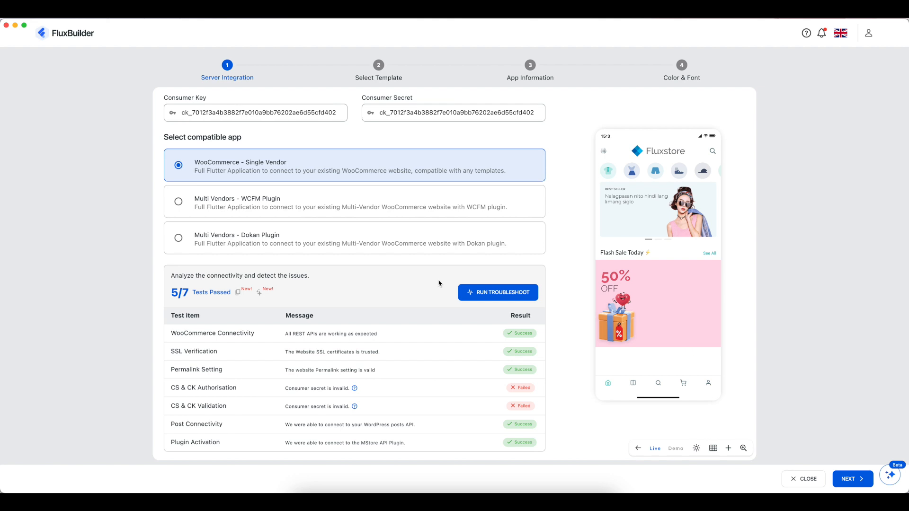
{"action": "key", "text": "super+Tab"}
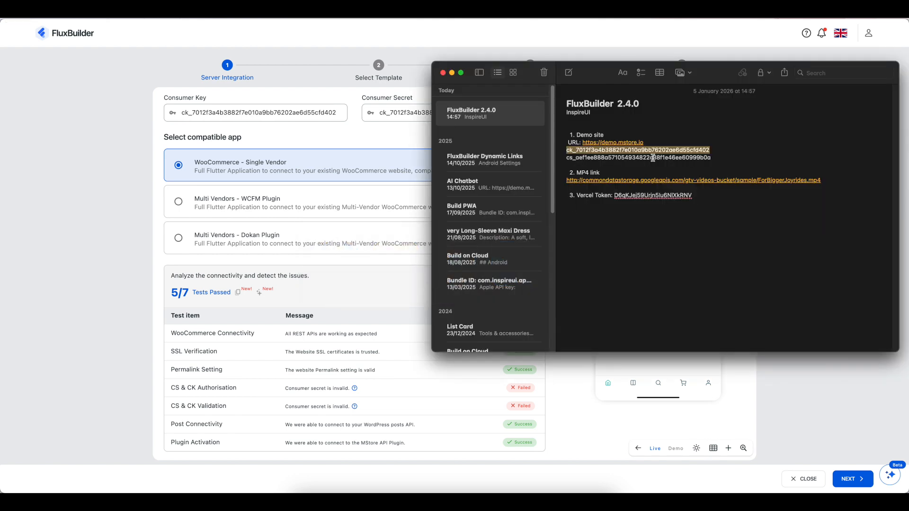
{"action": "double_click", "coordinate": [653, 157]}
{"action": "right_click", "coordinate": [653, 158]}
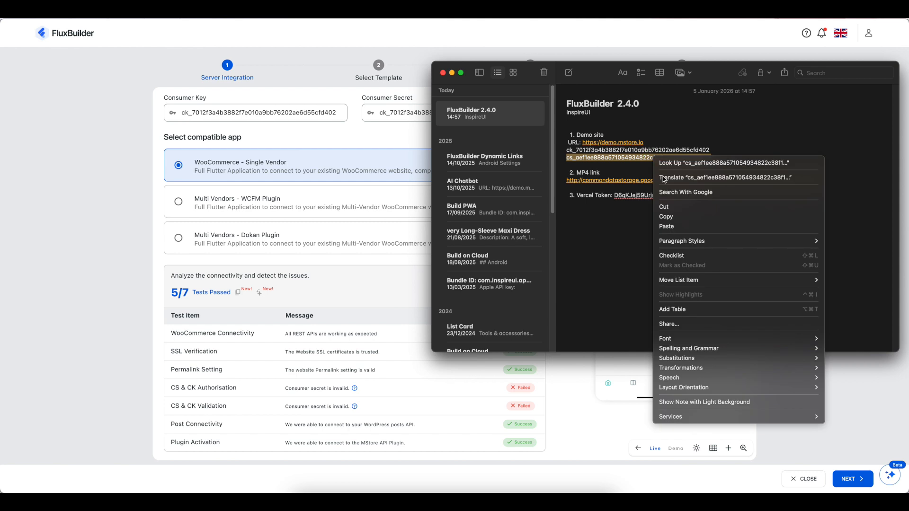
{"action": "left_click", "coordinate": [675, 214]}
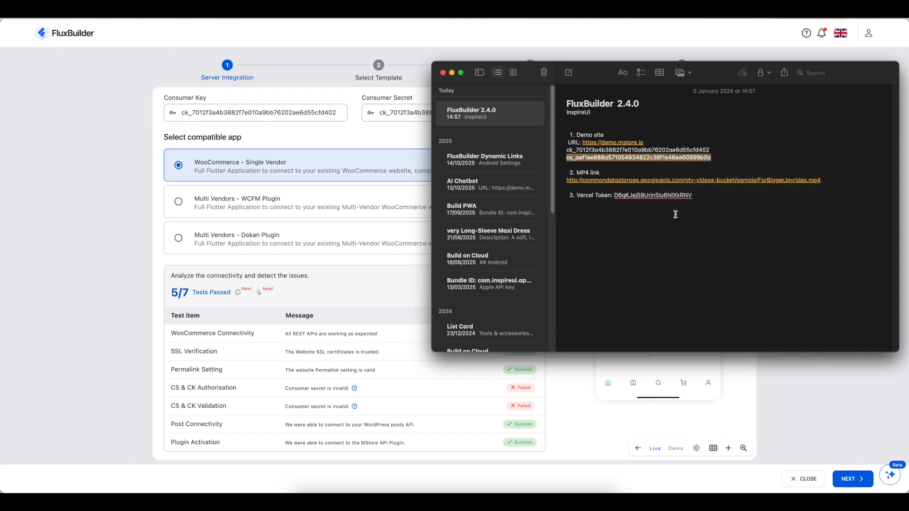
{"action": "left_click", "coordinate": [387, 112]}
{"action": "left_click", "coordinate": [388, 112]}
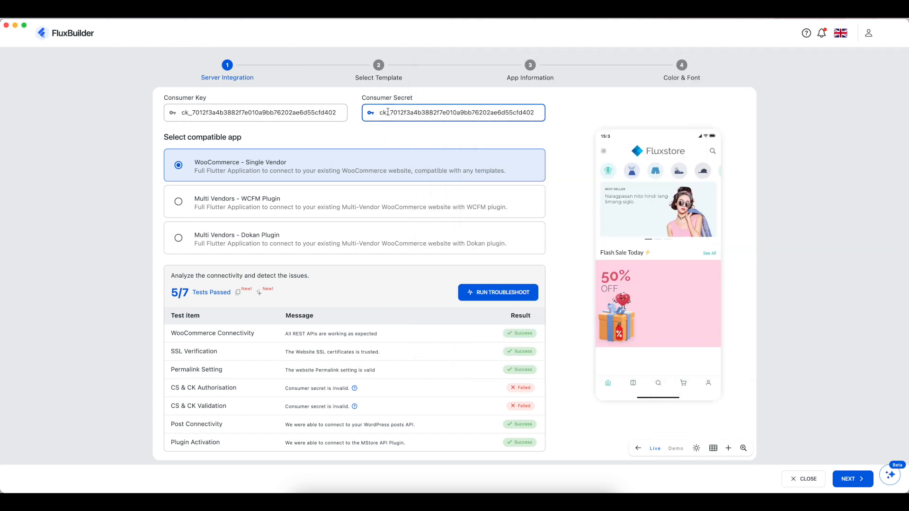
{"action": "key", "text": "super+a"}
{"action": "key", "text": "BackSpace"}
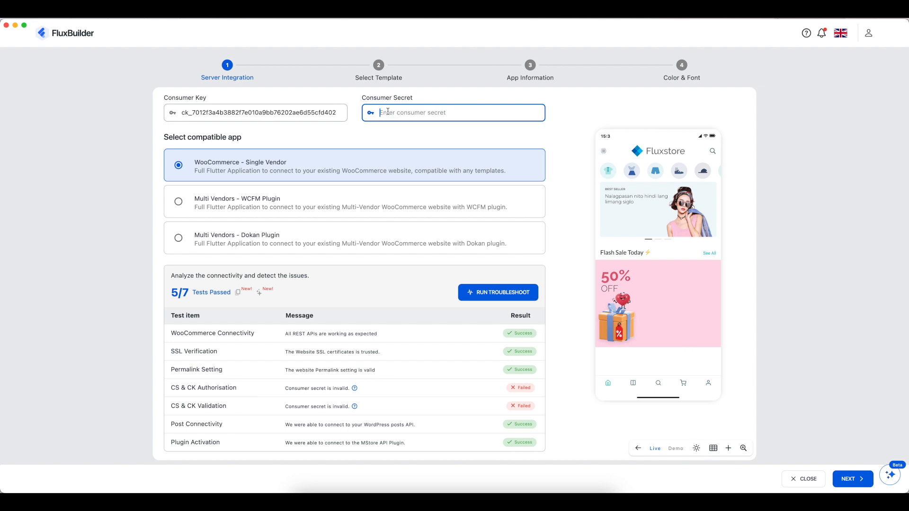
{"action": "key", "text": "super+v"}
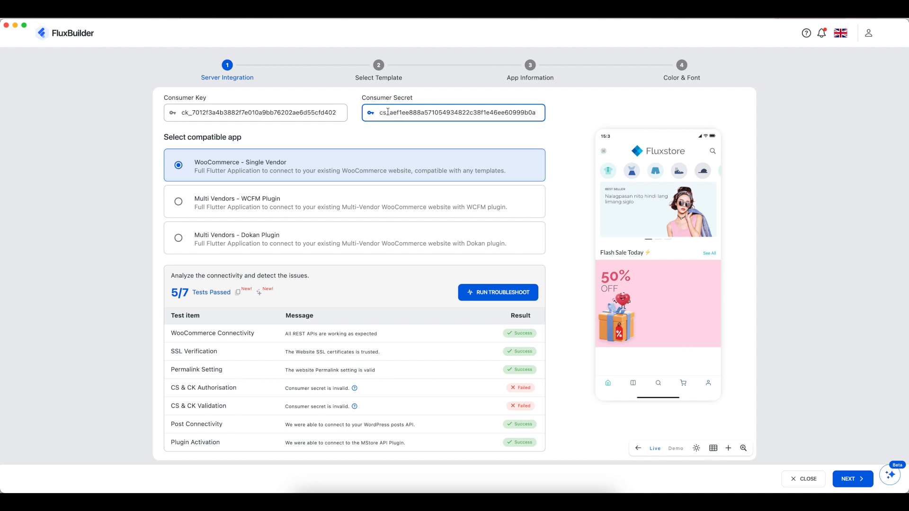
{"action": "left_click", "coordinate": [488, 297]}
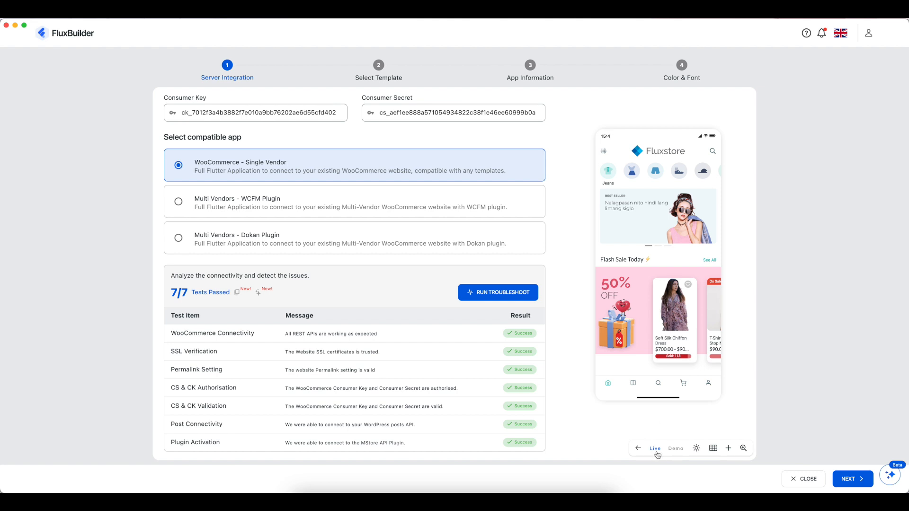
Copy the troubleshoot logs and paste them at the end of the FluxBuilder 2.4.0 note in Notes, under the line "Copied Log:"
{"action": "left_click", "coordinate": [238, 293]}
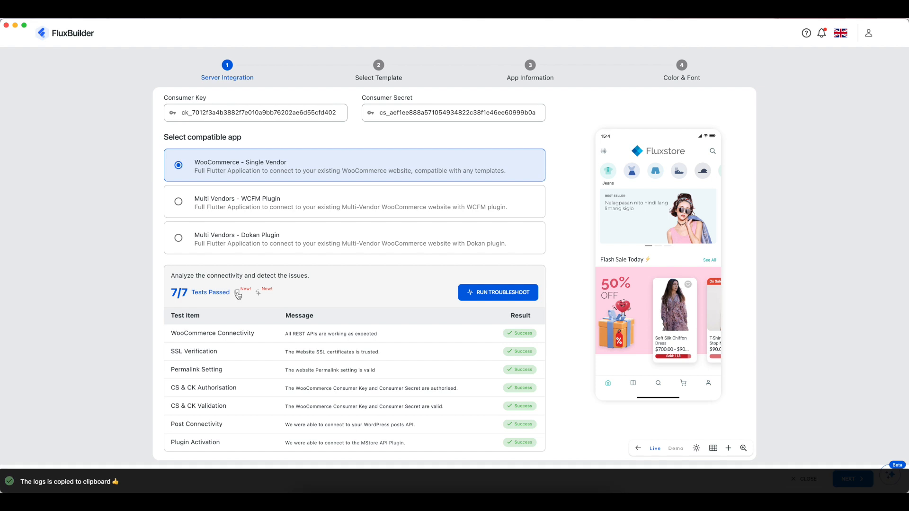
{"action": "key", "text": "super+Tab"}
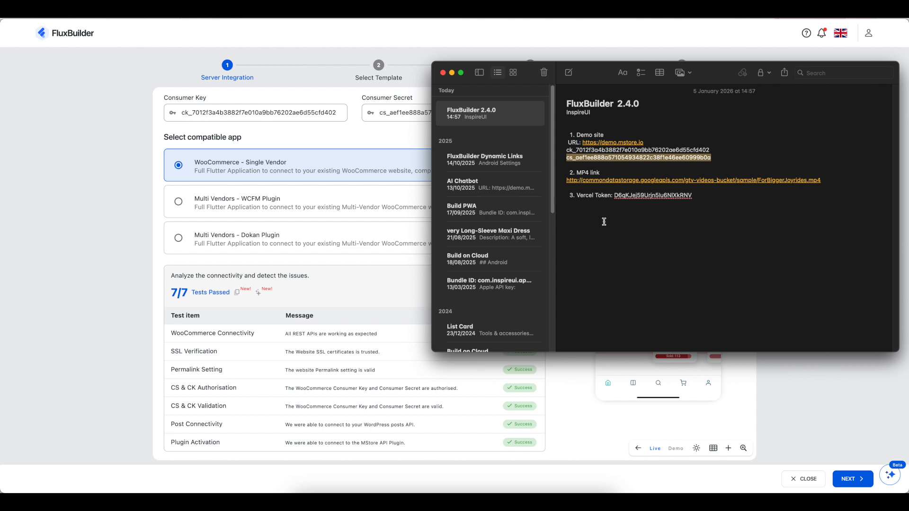
{"action": "left_click", "coordinate": [704, 197]}
{"action": "key", "text": "Return"}
{"action": "key", "text": "Return"}
{"action": "key", "text": "Return"}
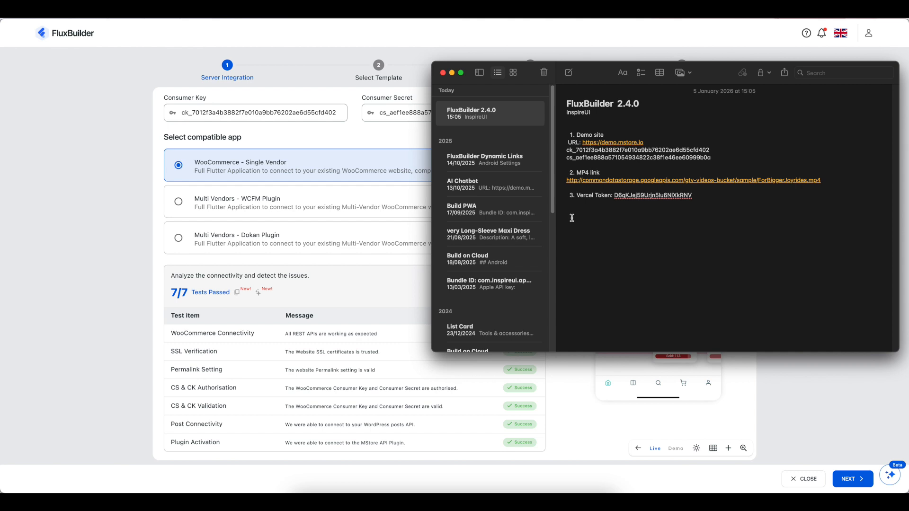
{"action": "type", "text": "Copied Log:"}
{"action": "right_click", "coordinate": [575, 234]}
{"action": "left_click", "coordinate": [594, 263]}
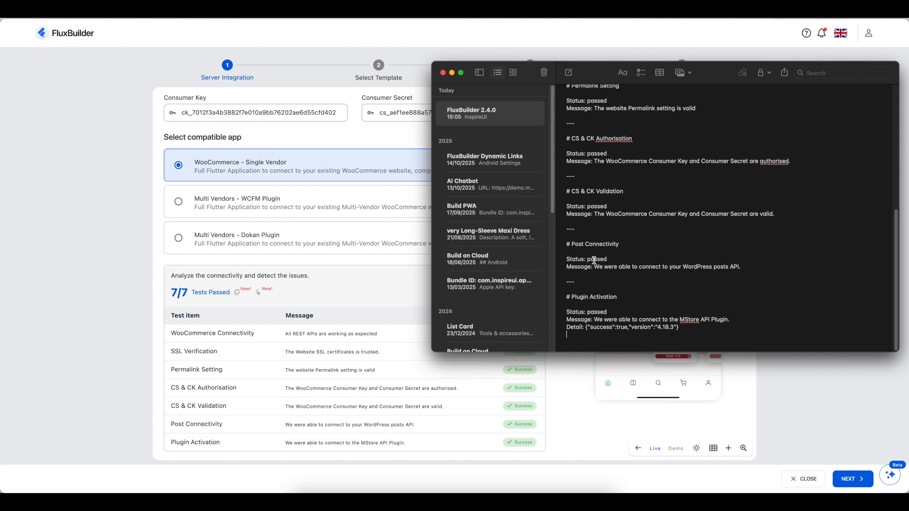
{"action": "scroll", "coordinate": [608, 244], "scroll_direction": "up", "scroll_amount": 3}
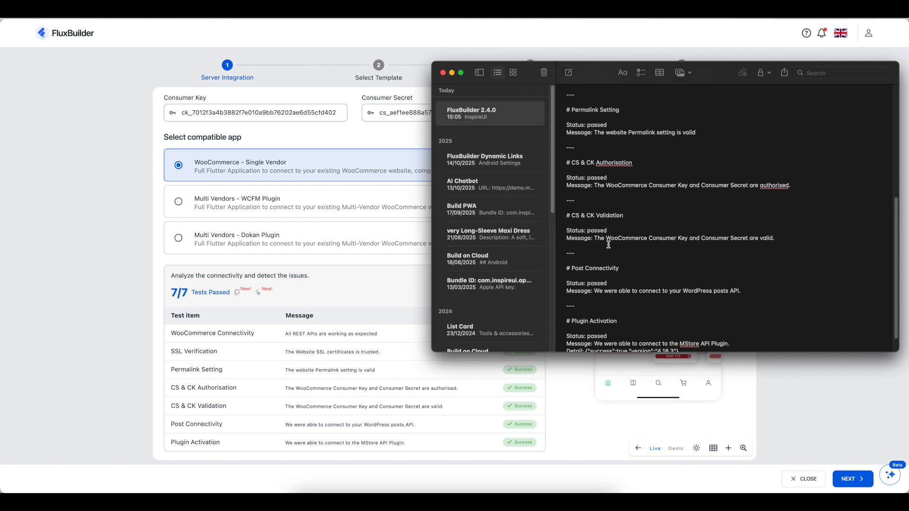
Review the log pasted in the FluxBuilder 2.4.0 note down to Plugin Activation, and switch back to FluxBuilder
{"action": "scroll", "coordinate": [608, 244], "scroll_direction": "up", "scroll_amount": 5}
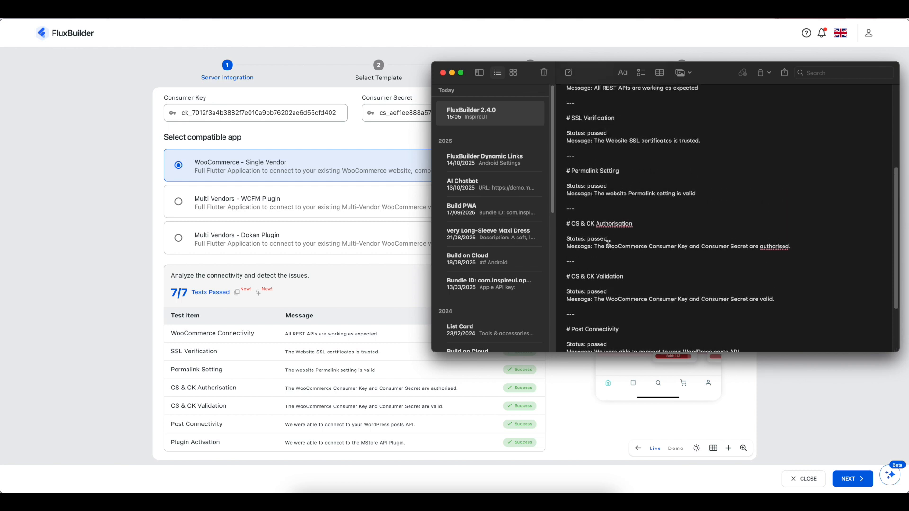
{"action": "scroll", "coordinate": [608, 244], "scroll_direction": "up", "scroll_amount": 1}
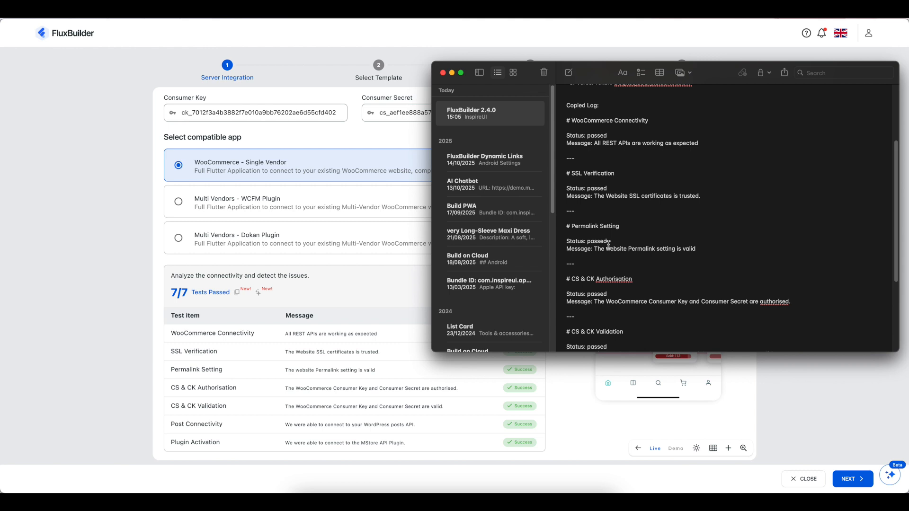
{"action": "scroll", "coordinate": [608, 244], "scroll_direction": "down", "scroll_amount": 1}
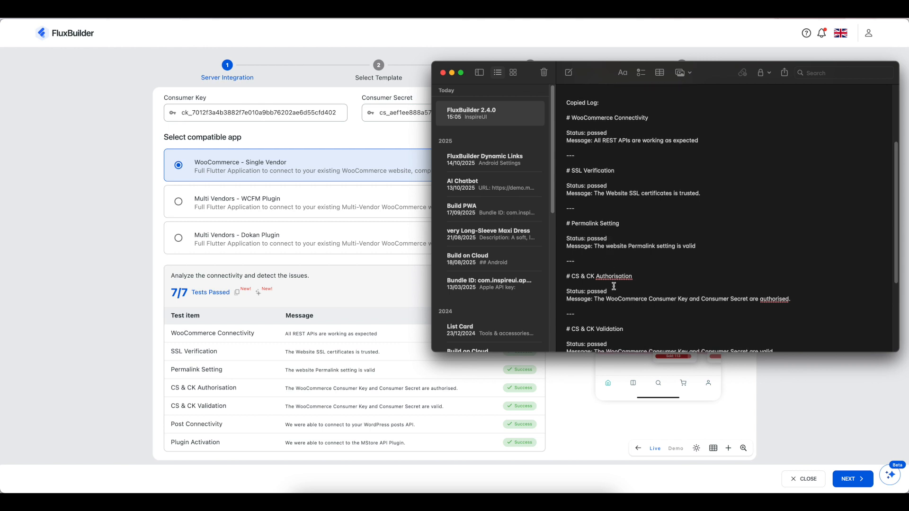
{"action": "scroll", "coordinate": [613, 287], "scroll_direction": "down", "scroll_amount": 5}
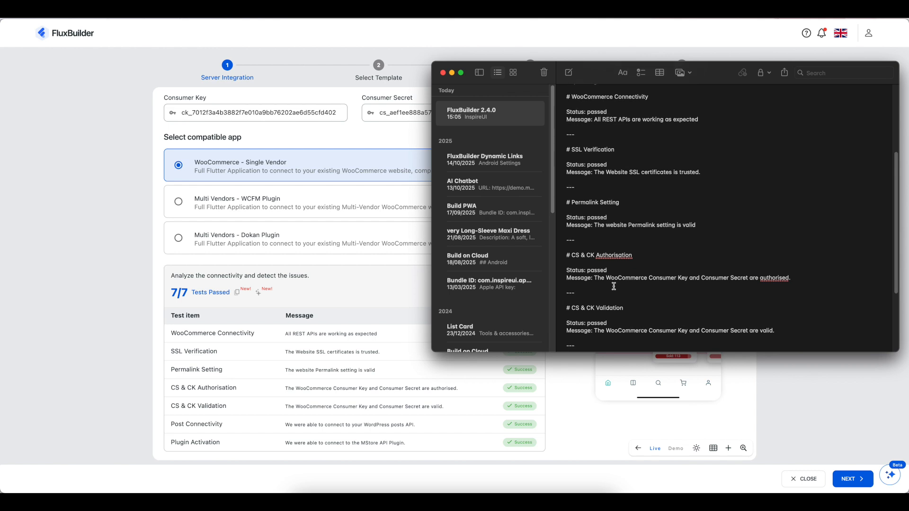
{"action": "scroll", "coordinate": [614, 286], "scroll_direction": "down", "scroll_amount": 5}
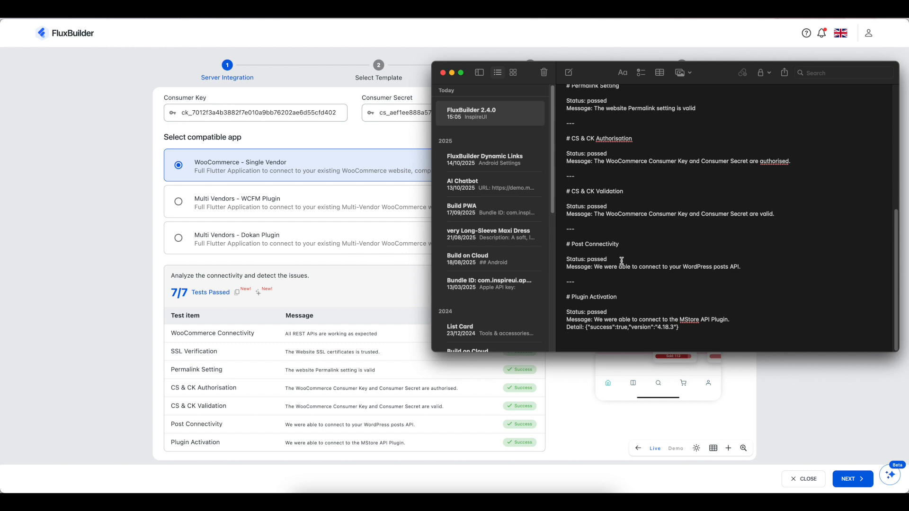
{"action": "left_click", "coordinate": [401, 263]}
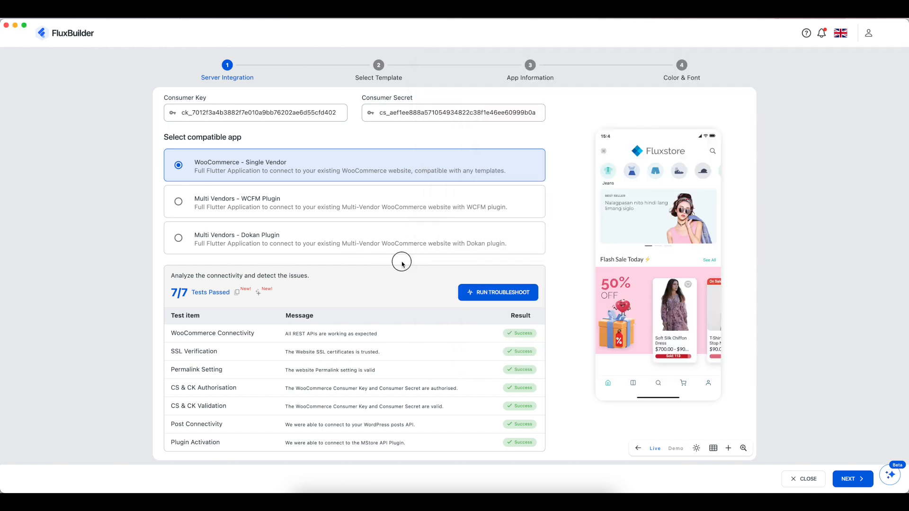
Continue to template selection, choose the fourth General template with the shoe-themed top banner, and proceed to the app information
{"action": "left_click", "coordinate": [852, 479]}
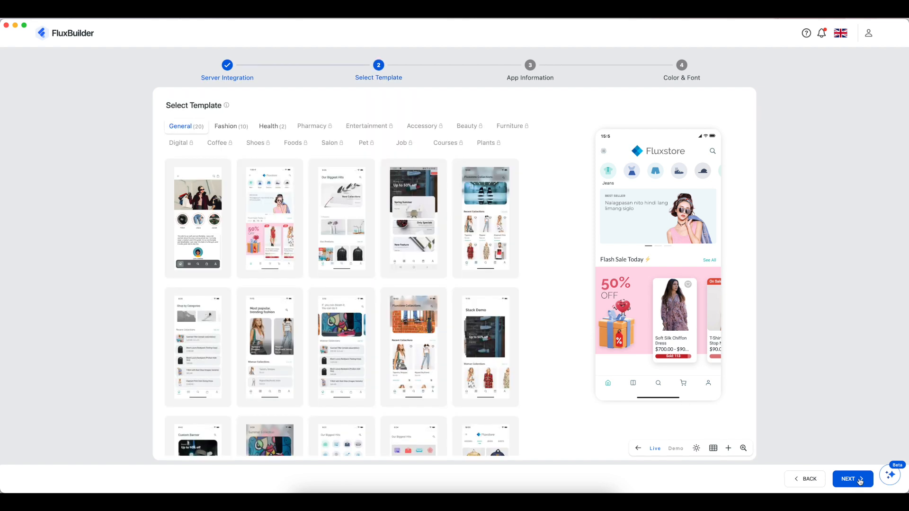
{"action": "left_click", "coordinate": [395, 223]}
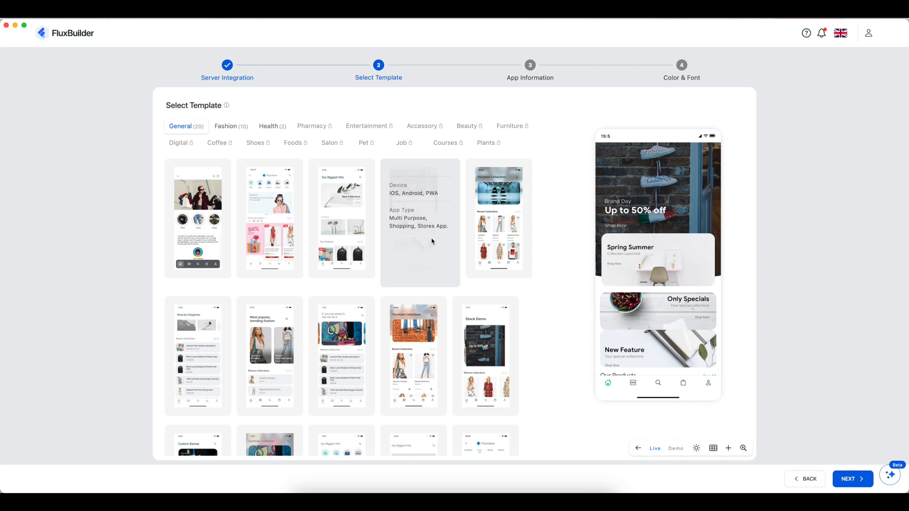
{"action": "left_click", "coordinate": [865, 483]}
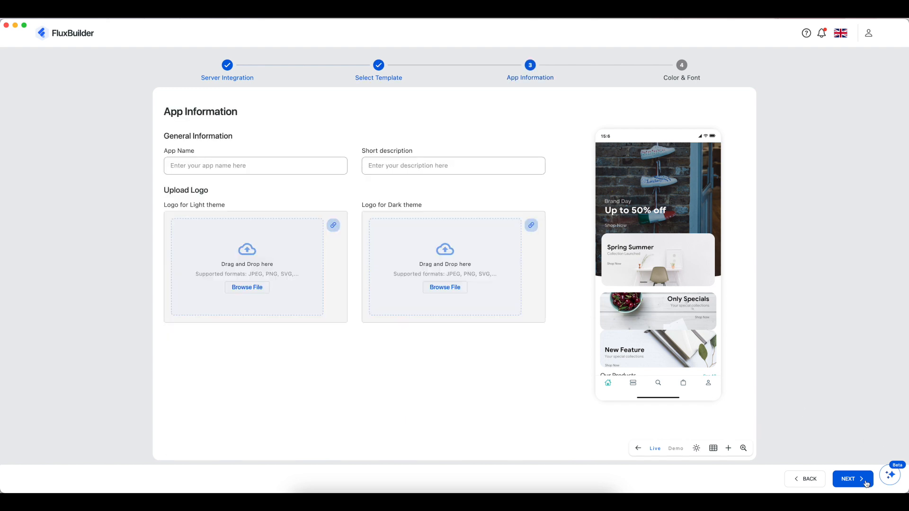
Name the app "Demo" and complete the remaining wizard stages without a description or logos
{"action": "left_click", "coordinate": [294, 164]}
{"action": "type", "text": "Demo"}
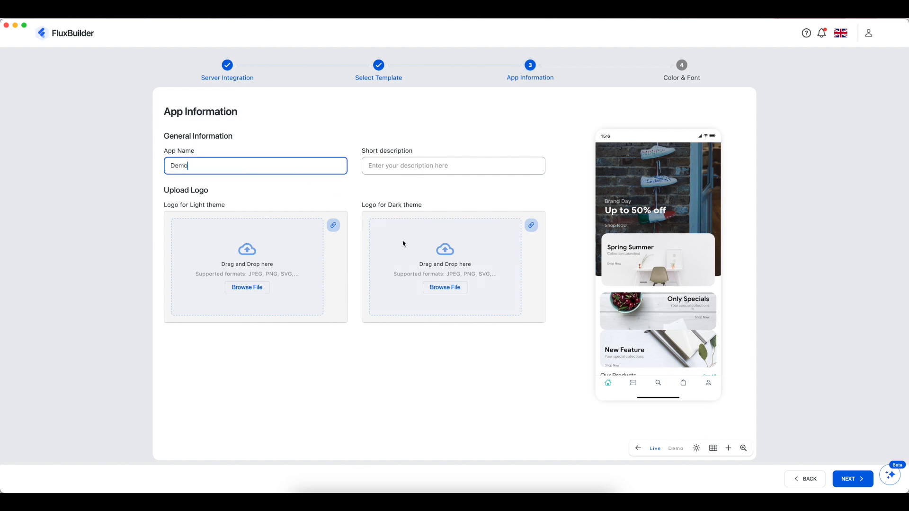
{"action": "left_click", "coordinate": [848, 481]}
{"action": "left_click", "coordinate": [849, 480]}
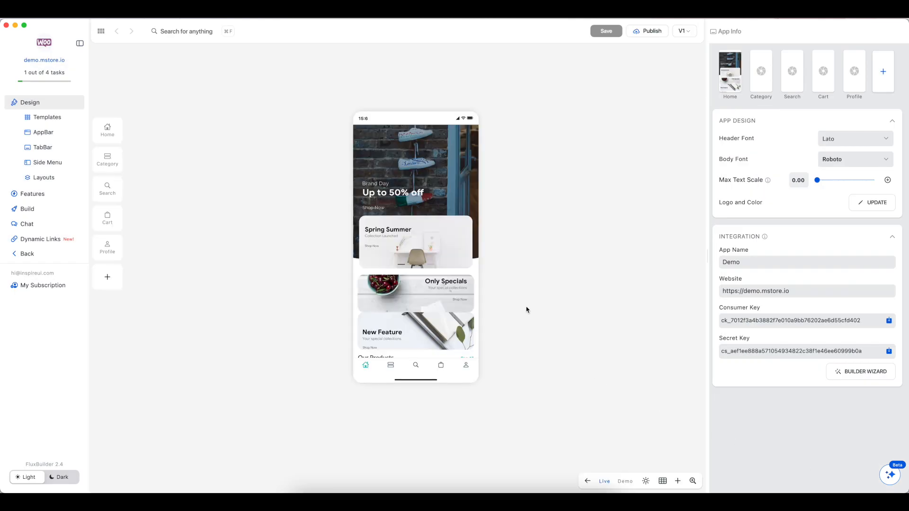
Set the category of the Our Products list to Men, and preview the Nylon Padded Pak'R Backpack's detail page before closing it
{"action": "scroll", "coordinate": [453, 307], "scroll_direction": "down", "scroll_amount": 5}
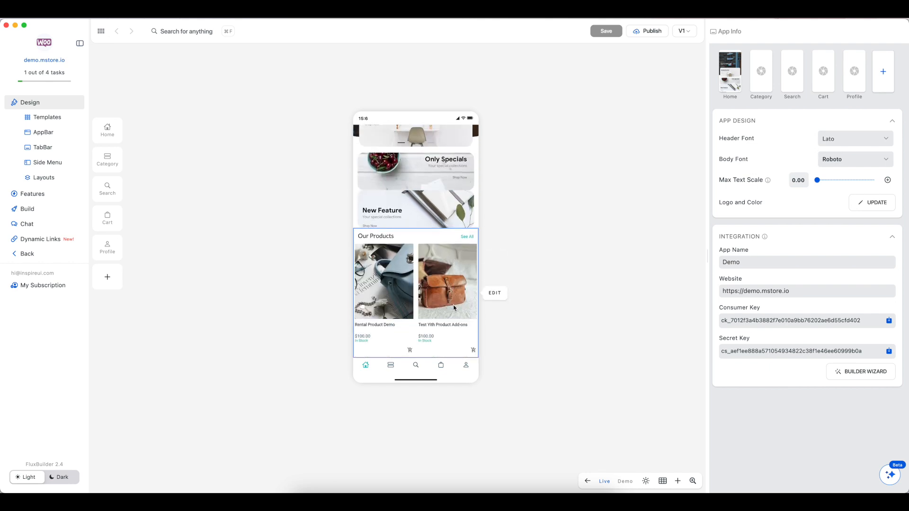
{"action": "scroll", "coordinate": [453, 308], "scroll_direction": "down", "scroll_amount": 4}
{"action": "scroll", "coordinate": [454, 307], "scroll_direction": "down", "scroll_amount": 1}
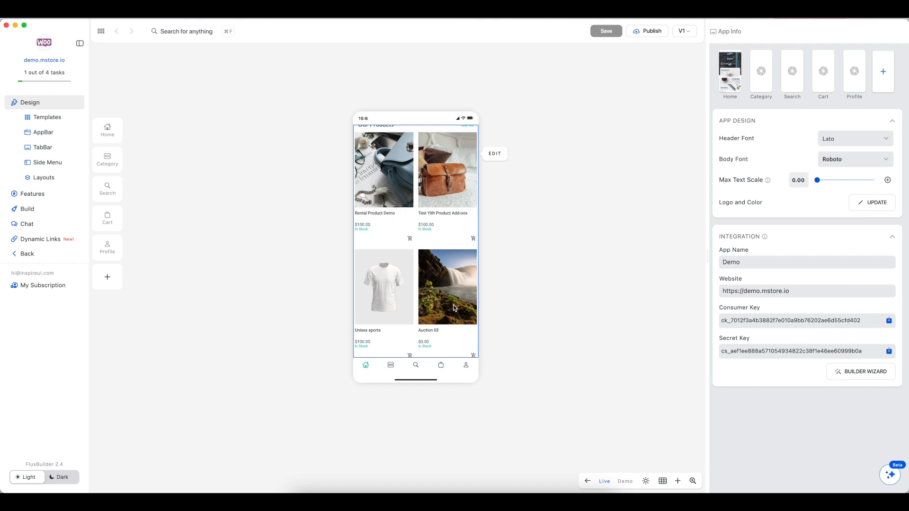
{"action": "scroll", "coordinate": [453, 306], "scroll_direction": "up", "scroll_amount": 1}
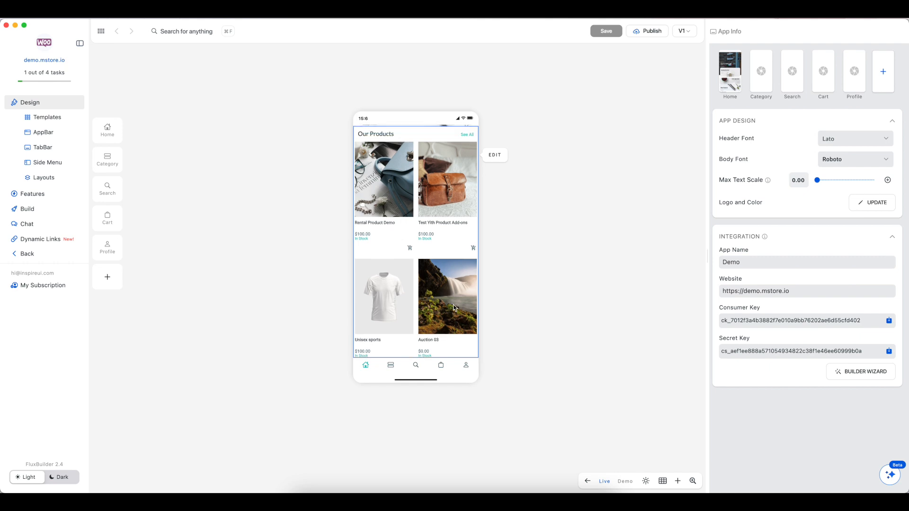
{"action": "scroll", "coordinate": [454, 307], "scroll_direction": "down", "scroll_amount": 1}
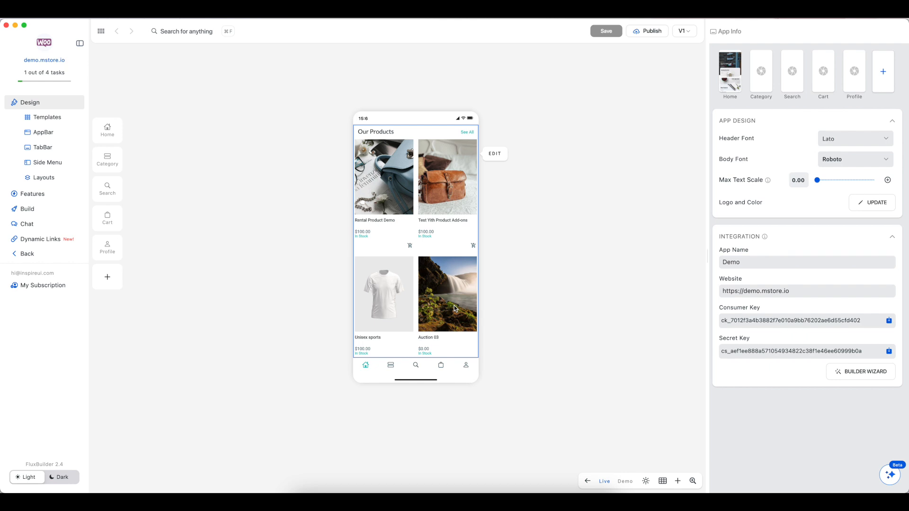
{"action": "left_click", "coordinate": [492, 153]}
{"action": "left_click", "coordinate": [825, 124]}
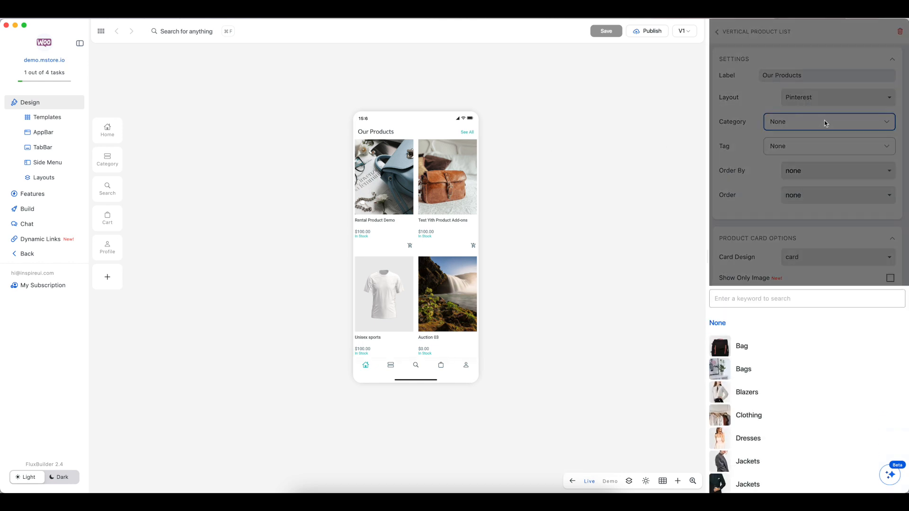
{"action": "scroll", "coordinate": [763, 411], "scroll_direction": "down", "scroll_amount": 6}
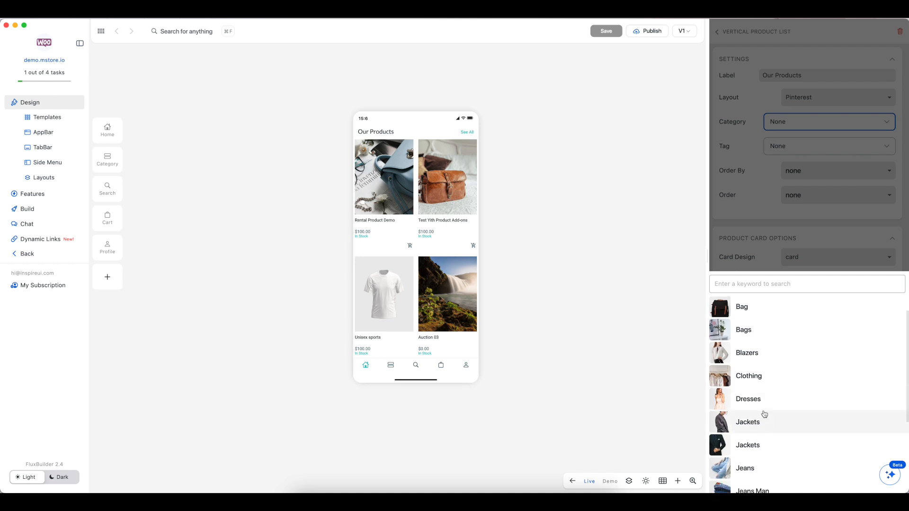
{"action": "left_click", "coordinate": [755, 388]}
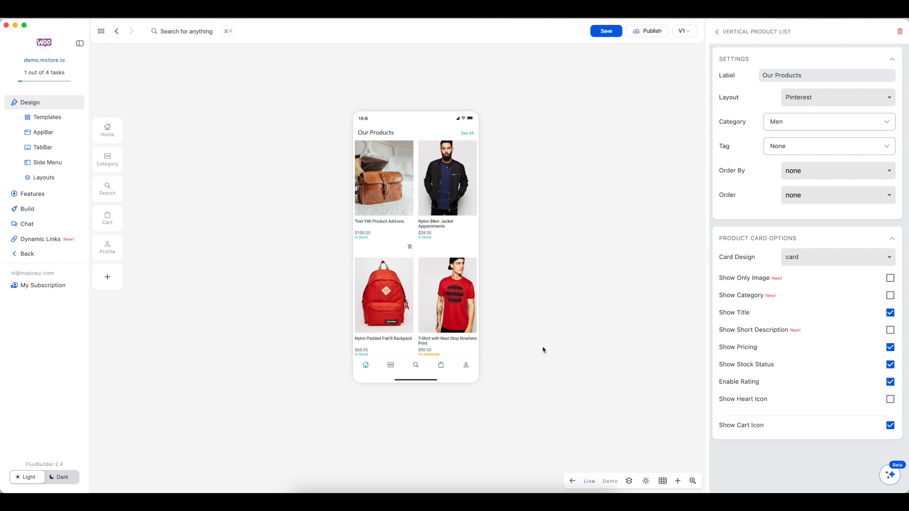
{"action": "left_click", "coordinate": [398, 303]}
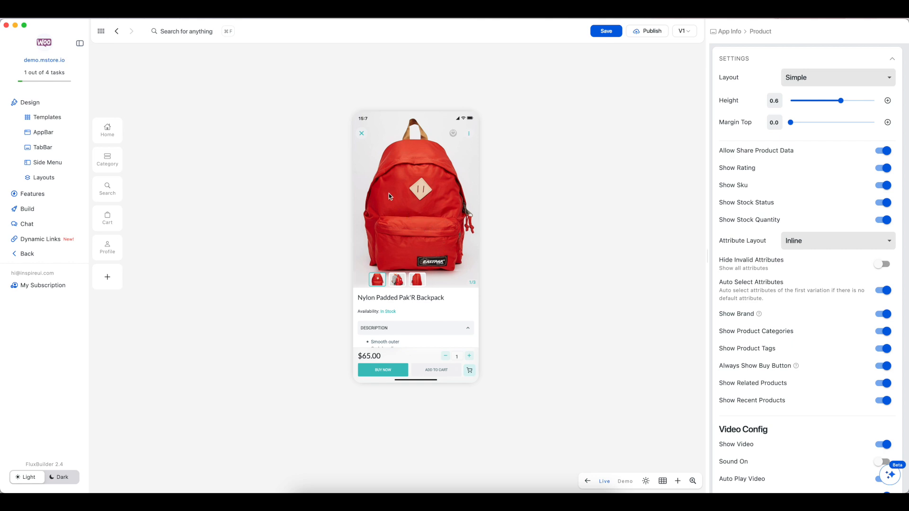
{"action": "left_click", "coordinate": [365, 136]}
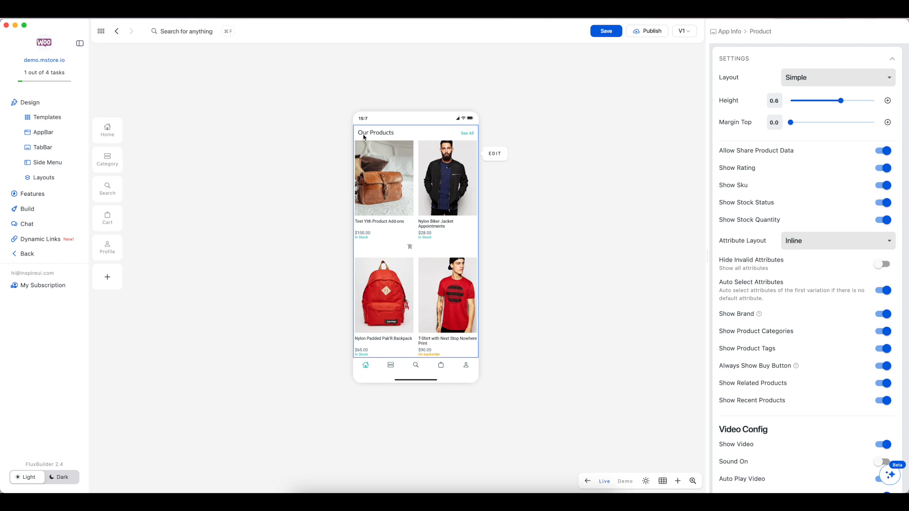
Open the Product Card settings from the General group of the app's features
{"action": "left_click", "coordinate": [47, 196]}
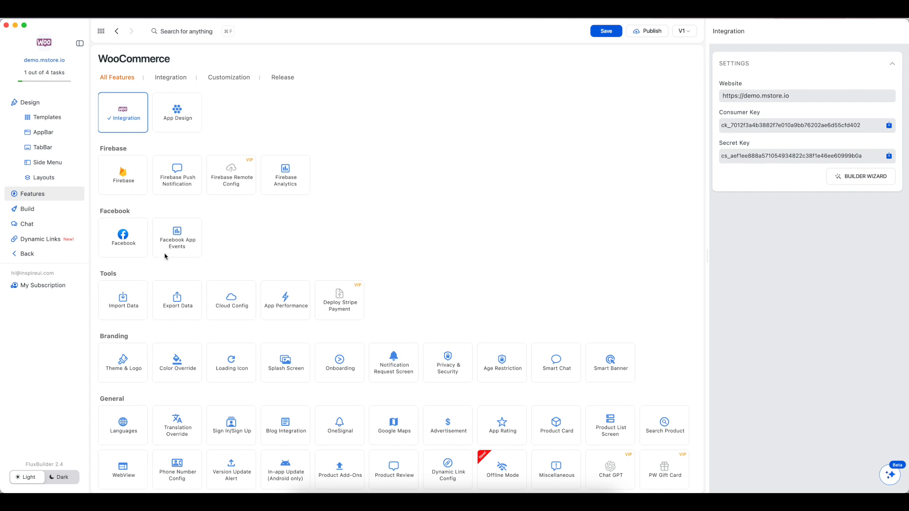
{"action": "scroll", "coordinate": [343, 395], "scroll_direction": "down", "scroll_amount": 3}
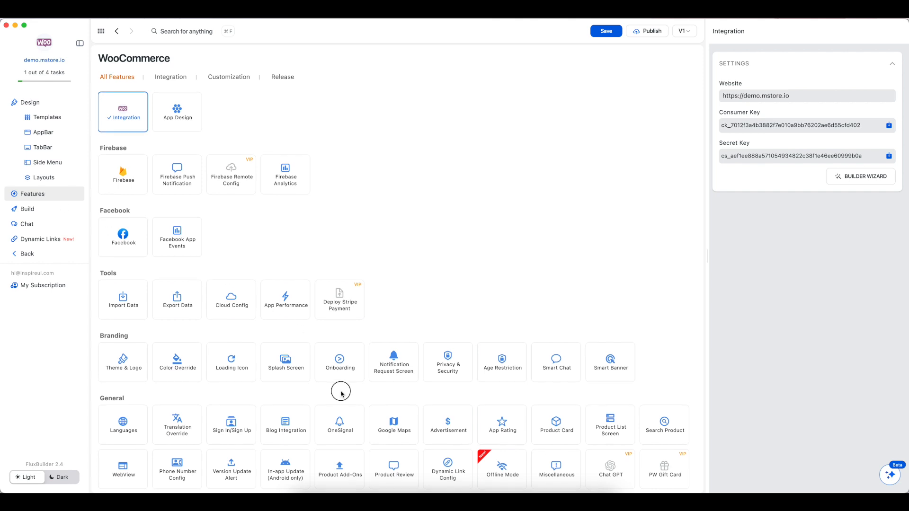
{"action": "scroll", "coordinate": [367, 234], "scroll_direction": "down", "scroll_amount": 1}
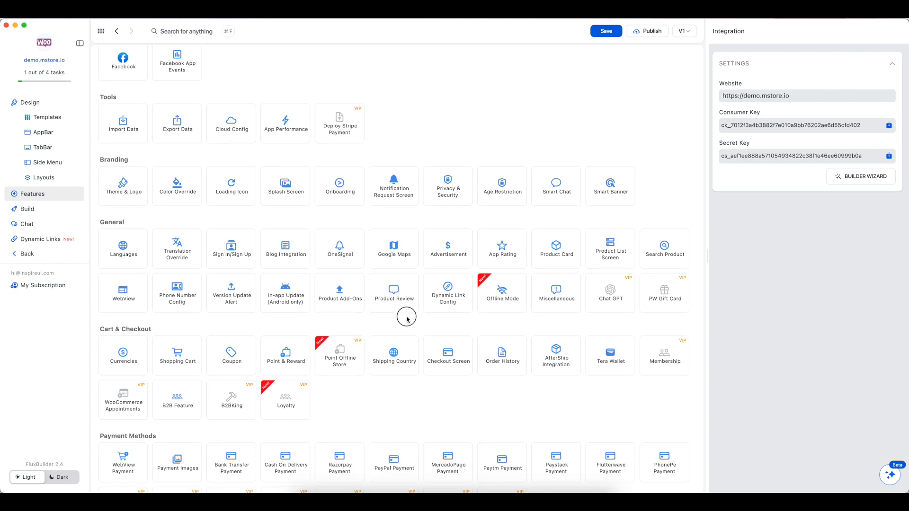
{"action": "scroll", "coordinate": [405, 303], "scroll_direction": "down", "scroll_amount": 1}
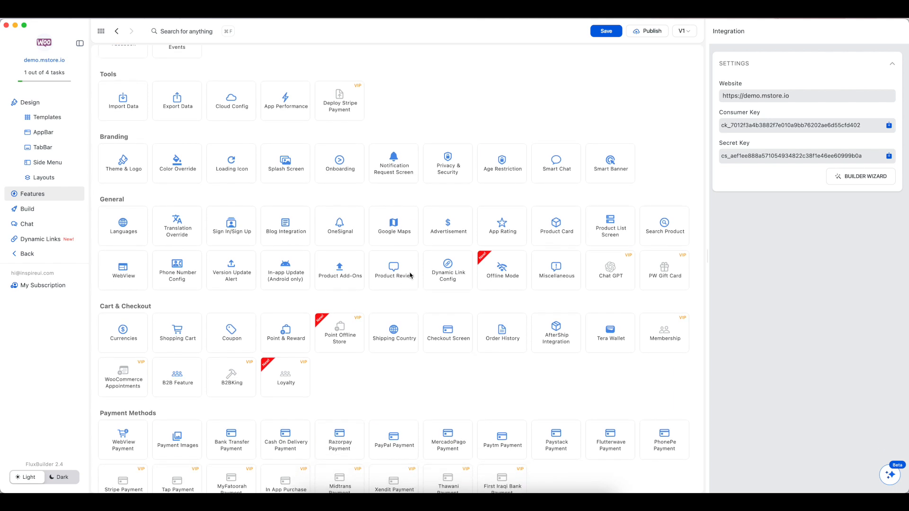
{"action": "left_click", "coordinate": [551, 226]}
{"action": "scroll", "coordinate": [551, 226], "scroll_direction": "down", "scroll_amount": 3}
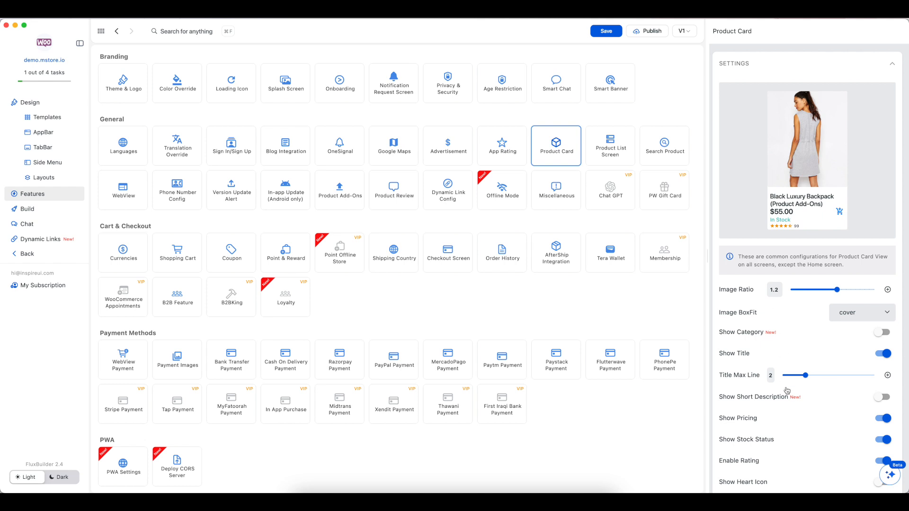
Add "simple" and "appointment" to the product types that open in webview
{"action": "scroll", "coordinate": [788, 392], "scroll_direction": "down", "scroll_amount": 4}
{"action": "scroll", "coordinate": [788, 393], "scroll_direction": "down", "scroll_amount": 12}
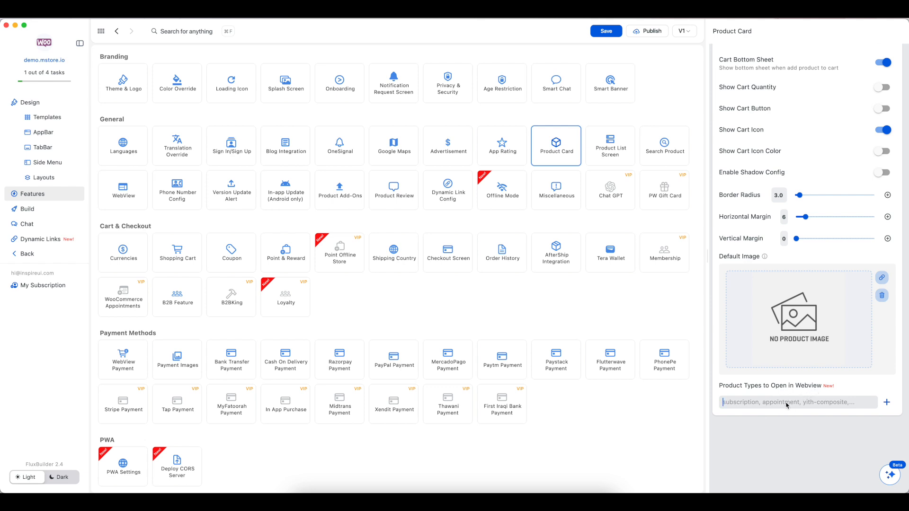
{"action": "type", "text": "simple"}
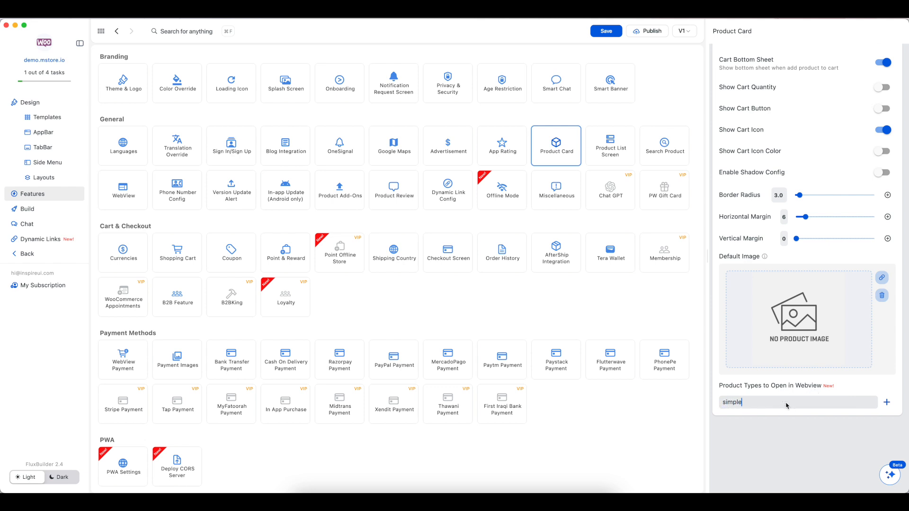
{"action": "key", "text": "Return"}
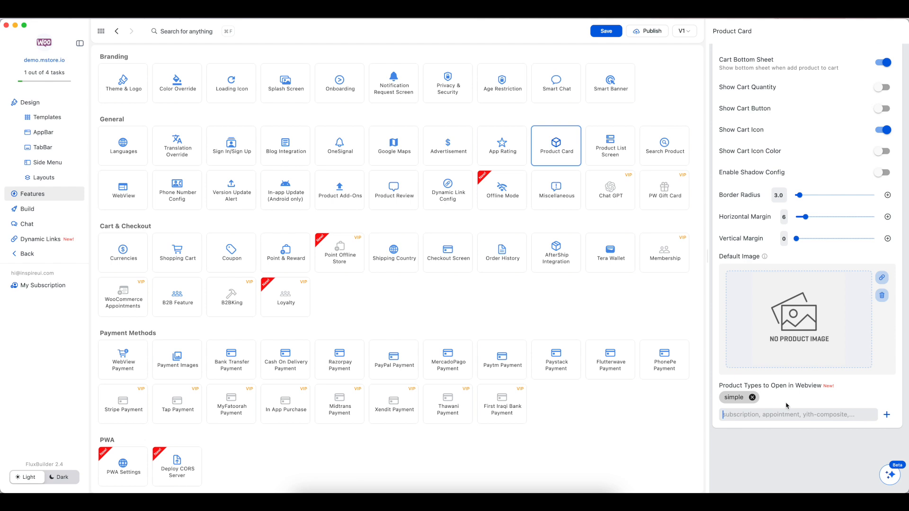
{"action": "type", "text": "appointment"}
{"action": "key", "text": "Return"}
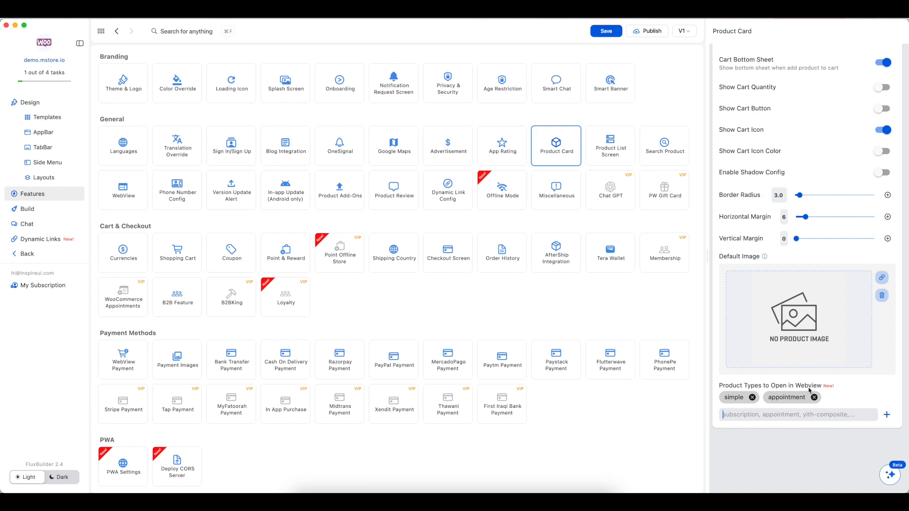
Return to the app design, open the Nylon Padded Pak'R Backpack from Our Products in the preview, and examine its webview page
{"action": "left_click", "coordinate": [30, 103]}
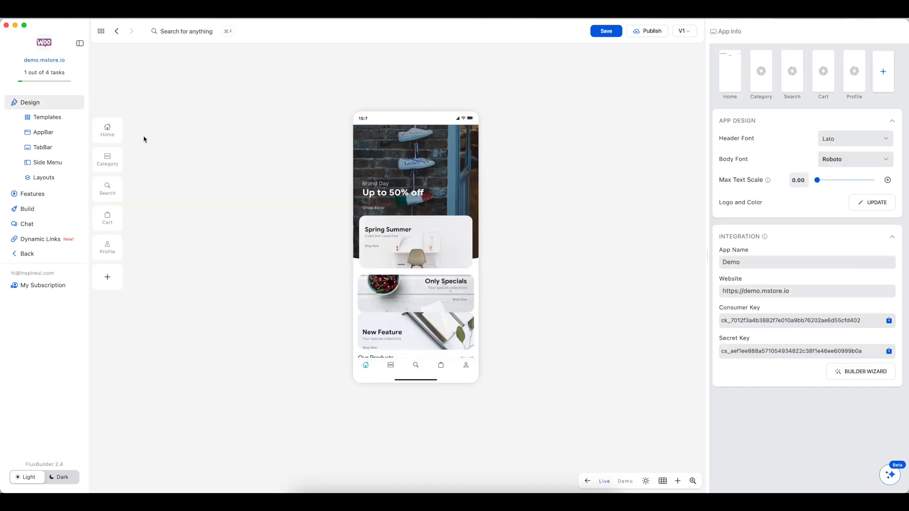
{"action": "scroll", "coordinate": [456, 272], "scroll_direction": "down", "scroll_amount": 1}
{"action": "scroll", "coordinate": [455, 273], "scroll_direction": "down", "scroll_amount": 5}
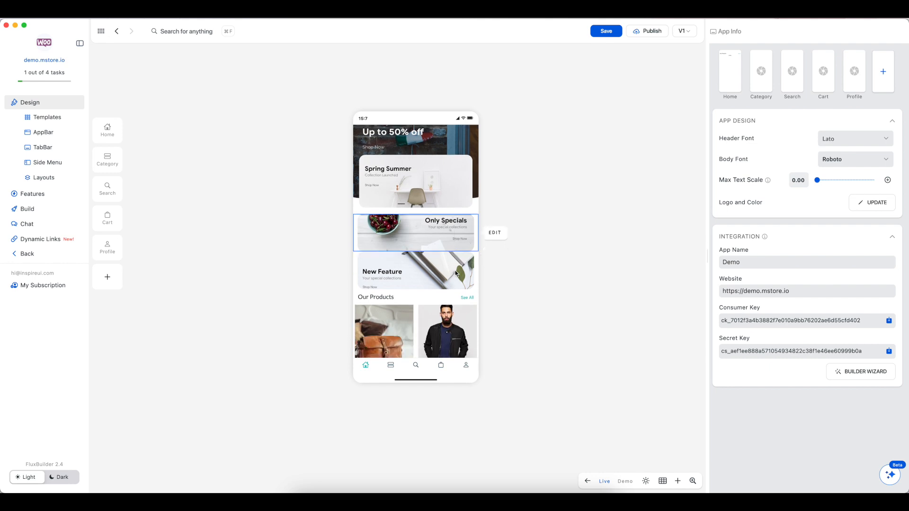
{"action": "scroll", "coordinate": [454, 272], "scroll_direction": "down", "scroll_amount": 3}
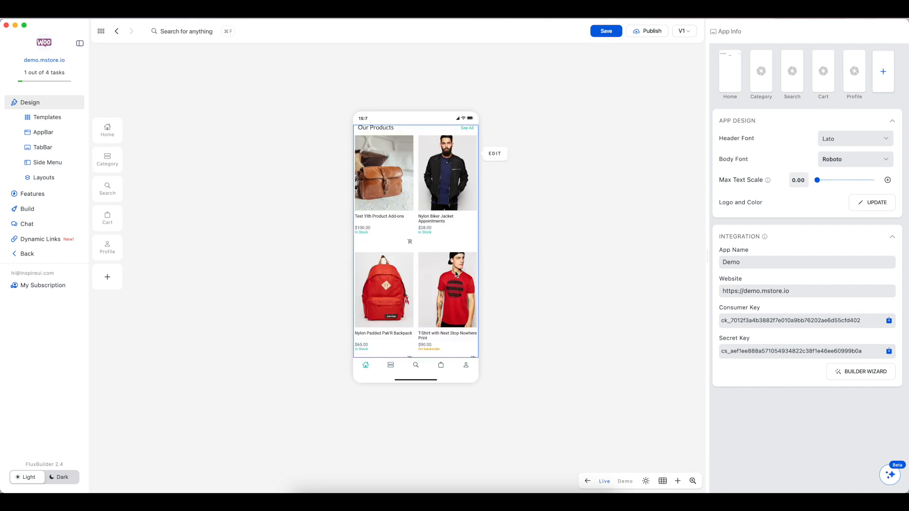
{"action": "left_click", "coordinate": [387, 294]}
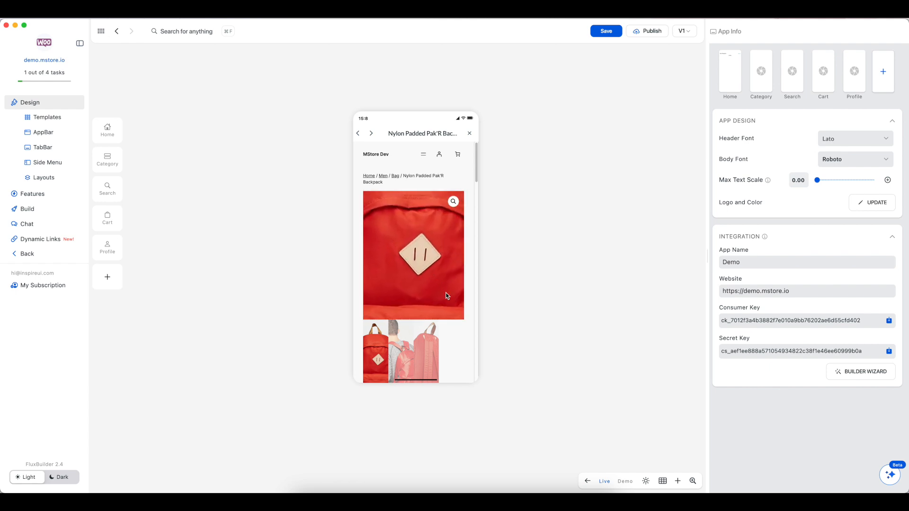
{"action": "scroll", "coordinate": [470, 275], "scroll_direction": "down", "scroll_amount": 1}
{"action": "scroll", "coordinate": [470, 275], "scroll_direction": "down", "scroll_amount": 6}
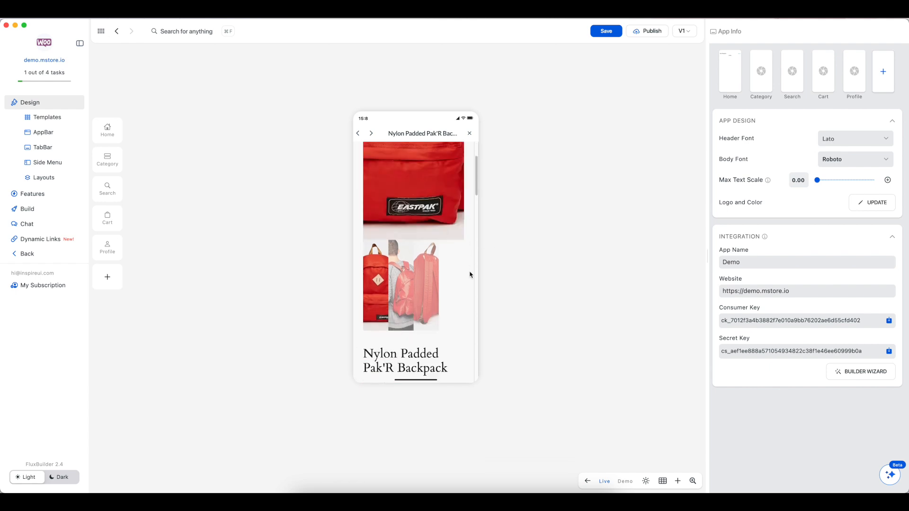
{"action": "scroll", "coordinate": [470, 275], "scroll_direction": "down", "scroll_amount": 5}
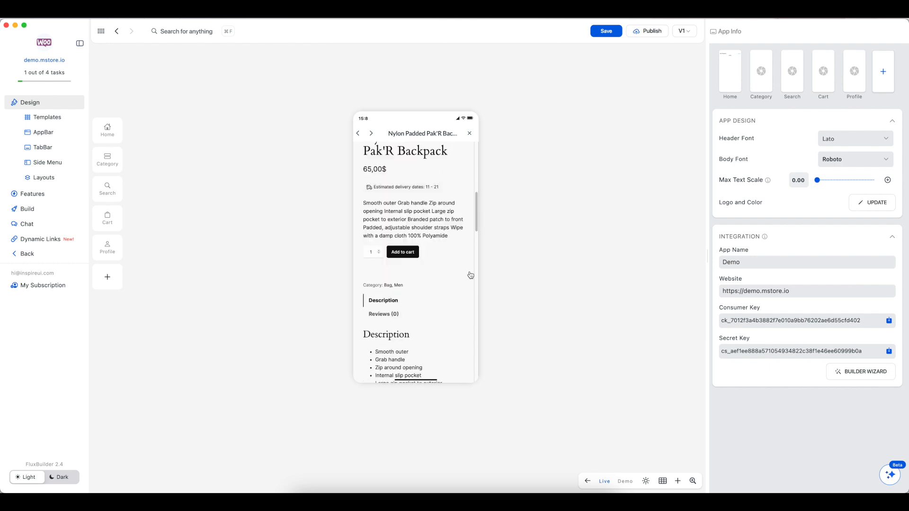
Close the backpack's page, open Nylon Biker Jacket Appointments in the preview, and examine its webview page before closing it
{"action": "scroll", "coordinate": [470, 271], "scroll_direction": "up", "scroll_amount": 1}
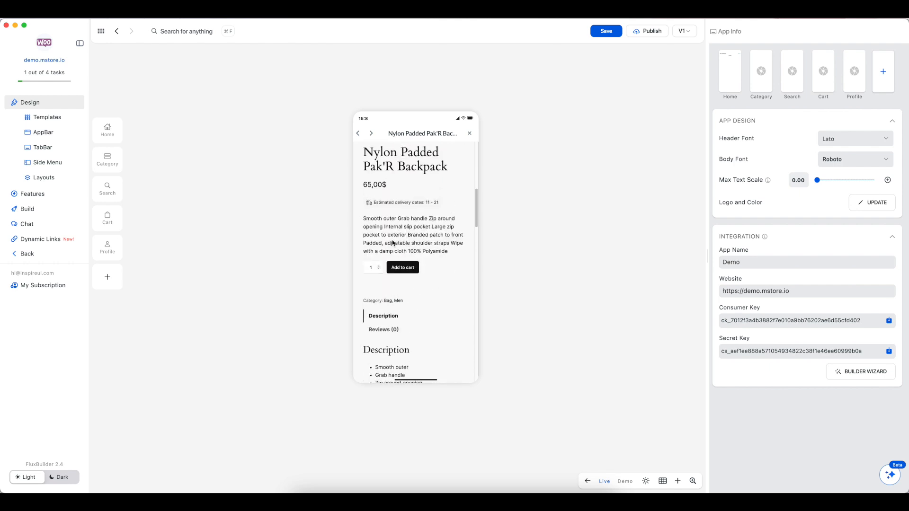
{"action": "left_click", "coordinate": [471, 132]}
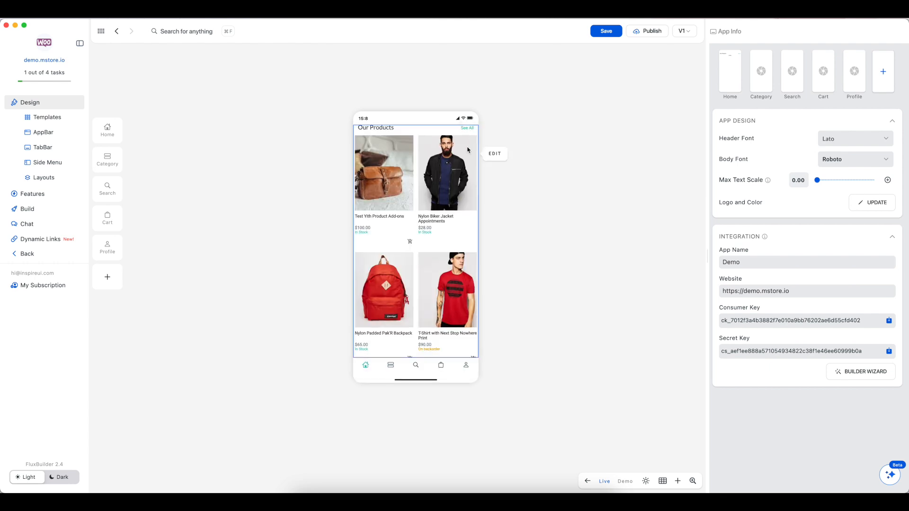
{"action": "left_click", "coordinate": [447, 180]}
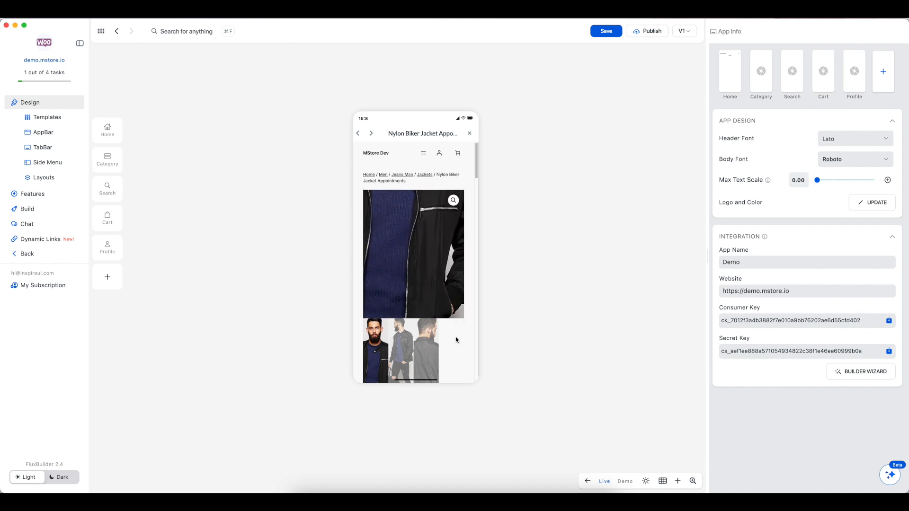
{"action": "scroll", "coordinate": [453, 331], "scroll_direction": "down", "scroll_amount": 5}
{"action": "scroll", "coordinate": [454, 334], "scroll_direction": "down", "scroll_amount": 5}
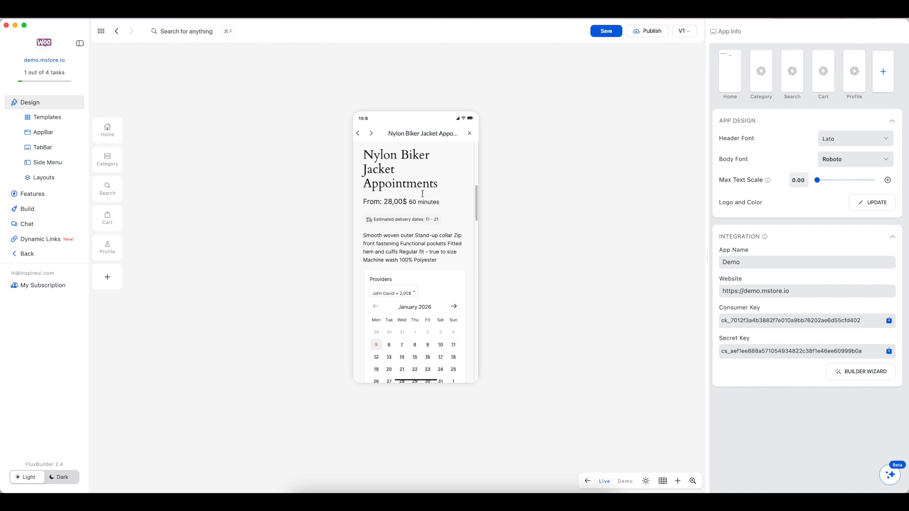
{"action": "left_click", "coordinate": [470, 134]}
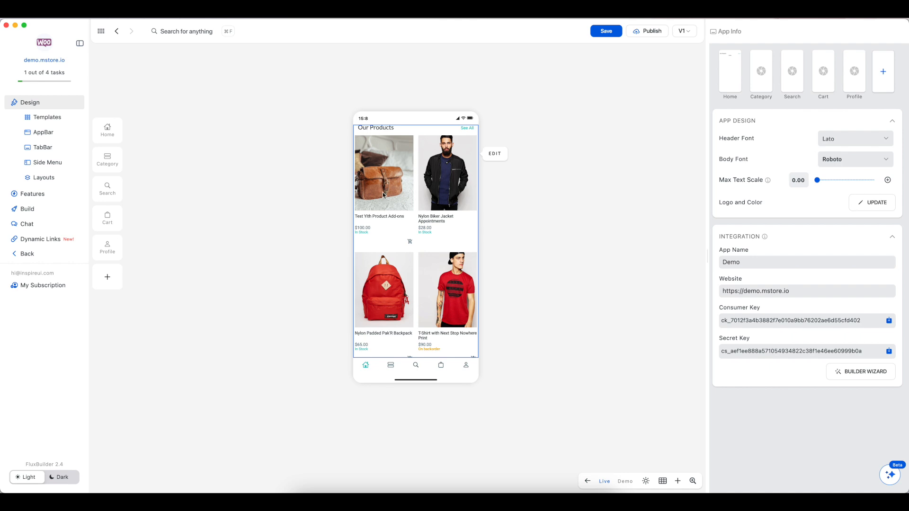
Open Muscle Fit T-Shirt With Block Stripe In Stretch from Our Products, and review its product detail page before closing it
{"action": "scroll", "coordinate": [420, 279], "scroll_direction": "down", "scroll_amount": 1}
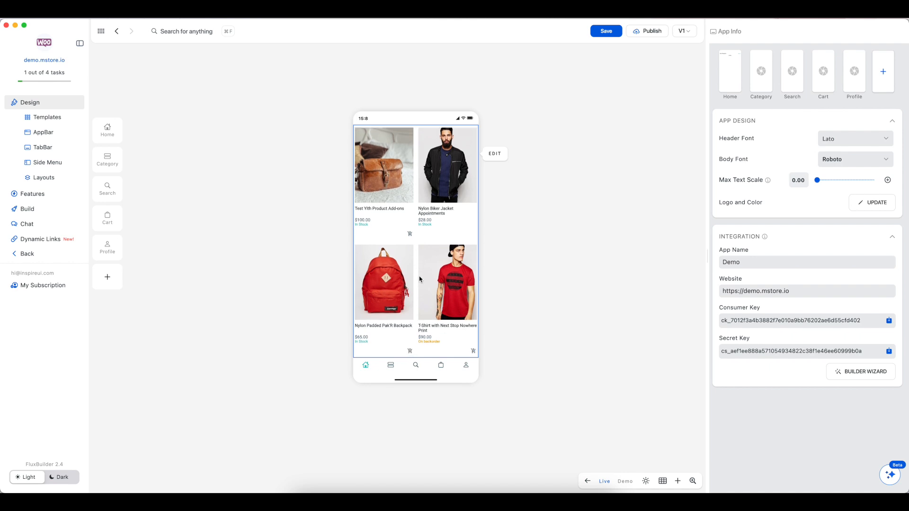
{"action": "scroll", "coordinate": [420, 279], "scroll_direction": "down", "scroll_amount": 5}
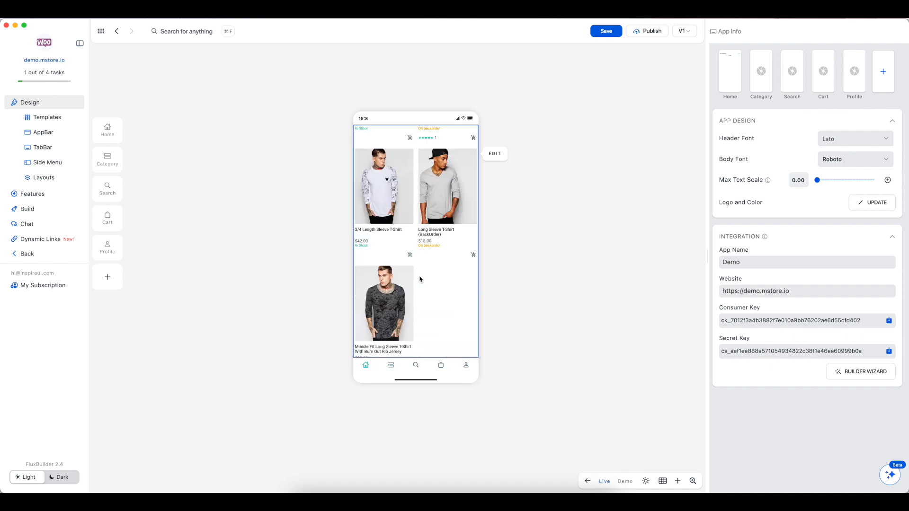
{"action": "scroll", "coordinate": [420, 280], "scroll_direction": "up", "scroll_amount": 4}
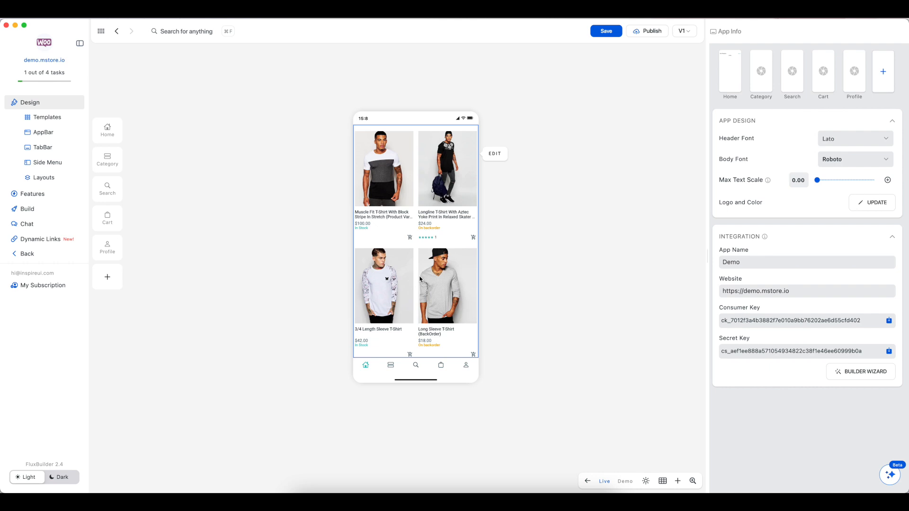
{"action": "left_click", "coordinate": [384, 182]}
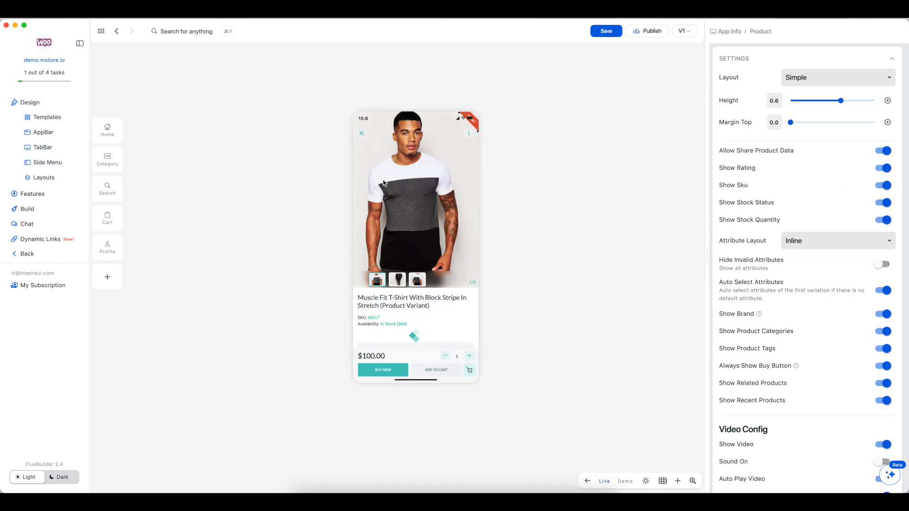
{"action": "scroll", "coordinate": [426, 316], "scroll_direction": "down", "scroll_amount": 2}
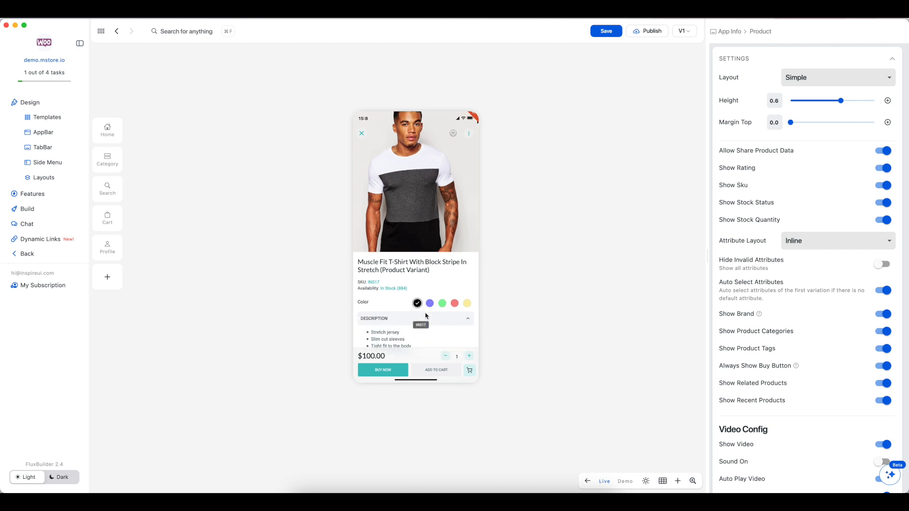
{"action": "scroll", "coordinate": [427, 317], "scroll_direction": "down", "scroll_amount": 5}
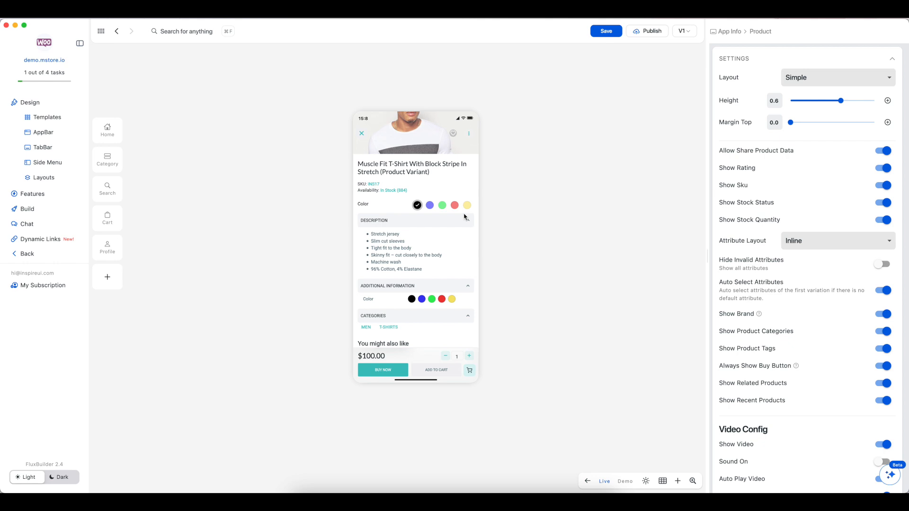
{"action": "left_click", "coordinate": [361, 134]}
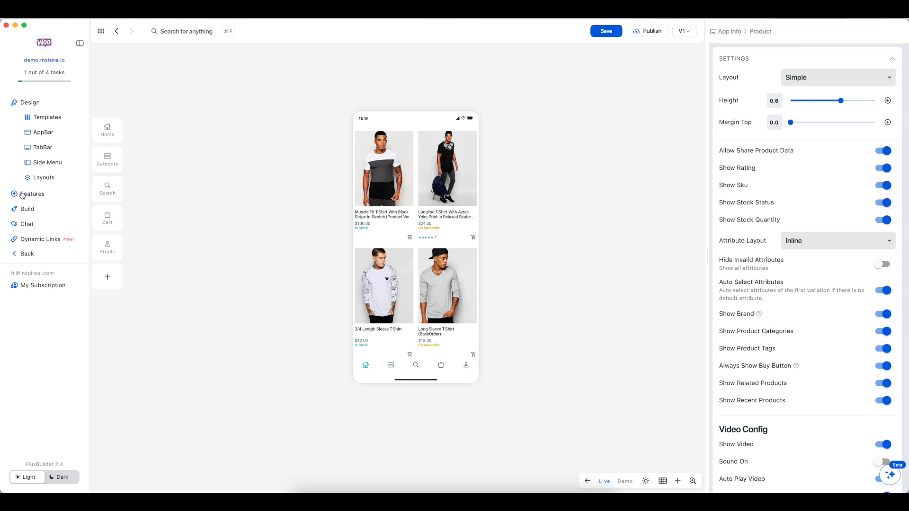
Open the Splash Screen settings in the app's features and set the splash screen type to Video
{"action": "left_click", "coordinate": [47, 197]}
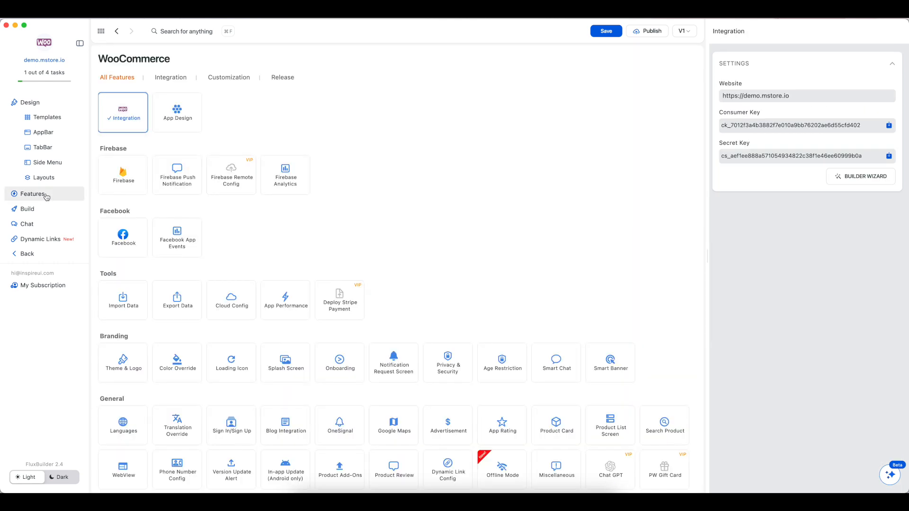
{"action": "left_click", "coordinate": [292, 372]}
{"action": "scroll", "coordinate": [292, 372], "scroll_direction": "down", "scroll_amount": 5}
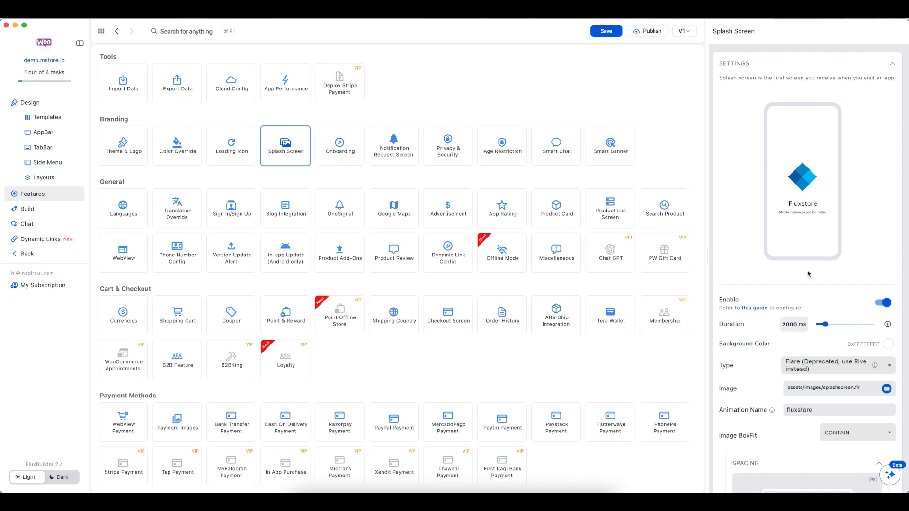
{"action": "left_click", "coordinate": [805, 370]}
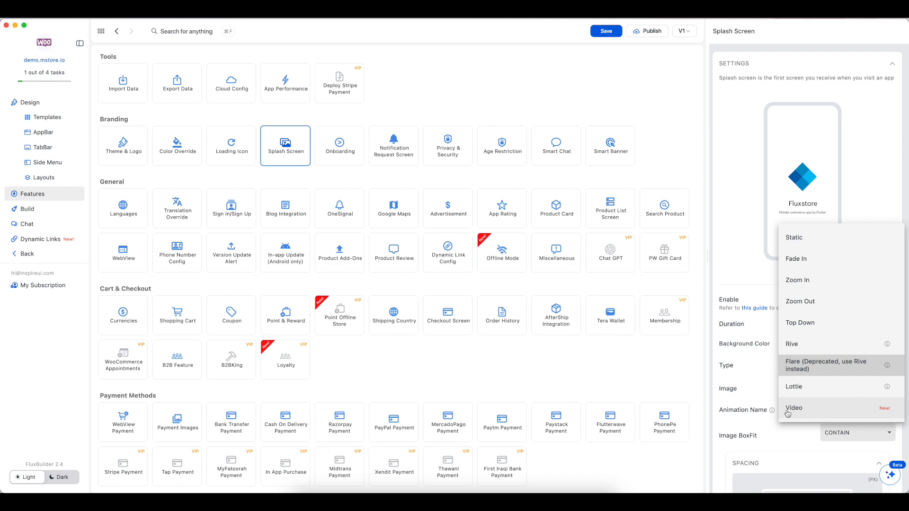
{"action": "left_click", "coordinate": [810, 412]}
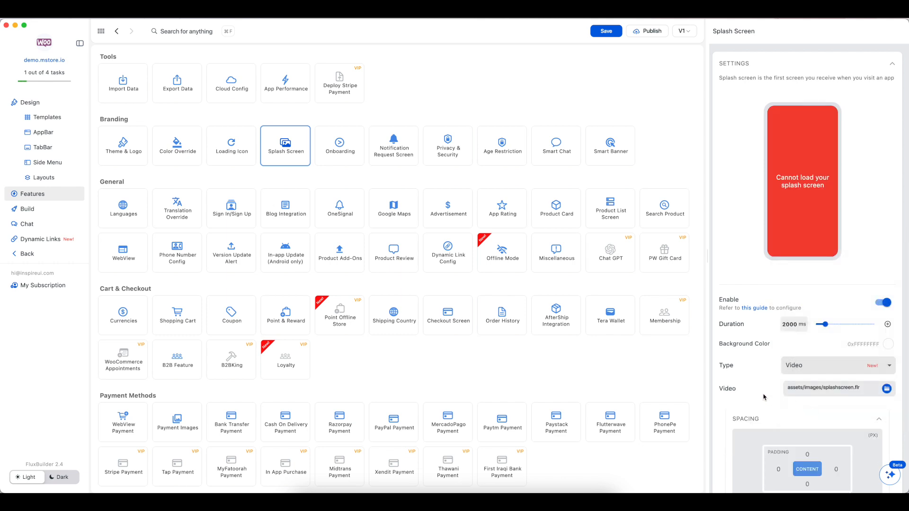
Load ForBiggerJoyrides.mp4 from the Downloads folder as the splash screen video
{"action": "left_click", "coordinate": [886, 389]}
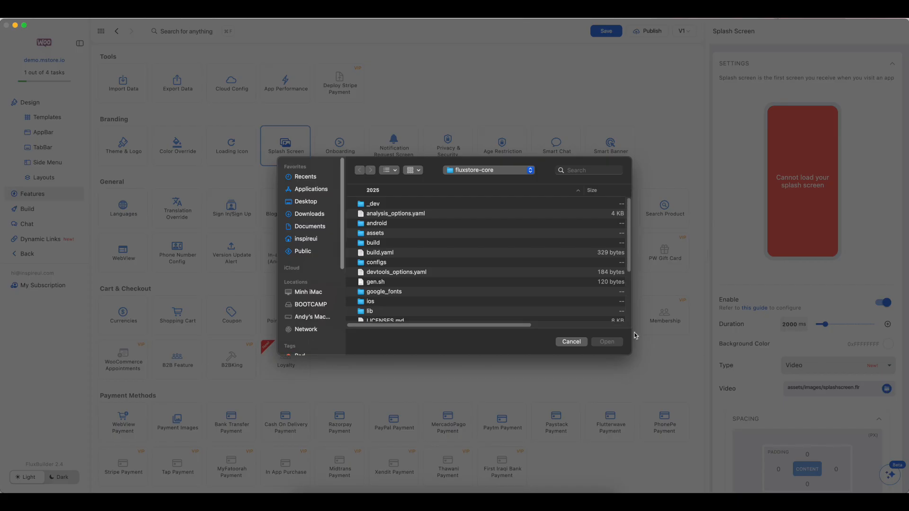
{"action": "left_click", "coordinate": [310, 215]}
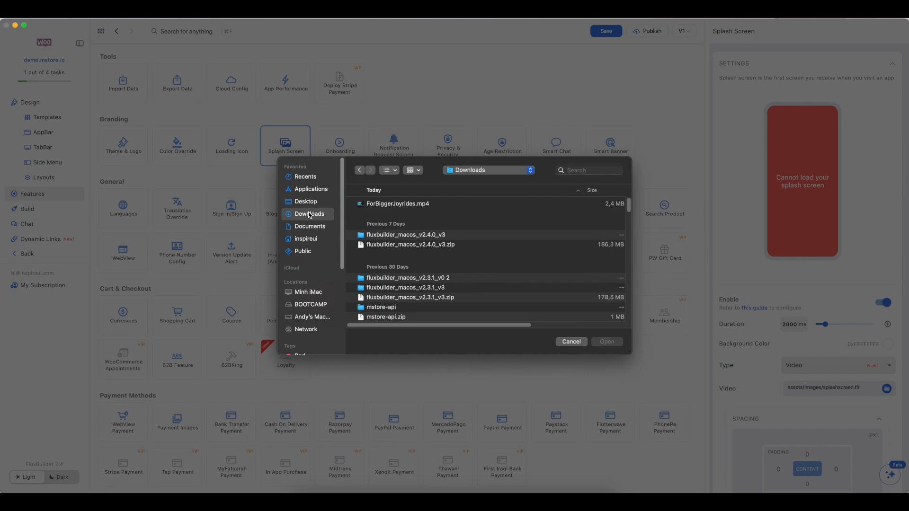
{"action": "left_click", "coordinate": [387, 204]}
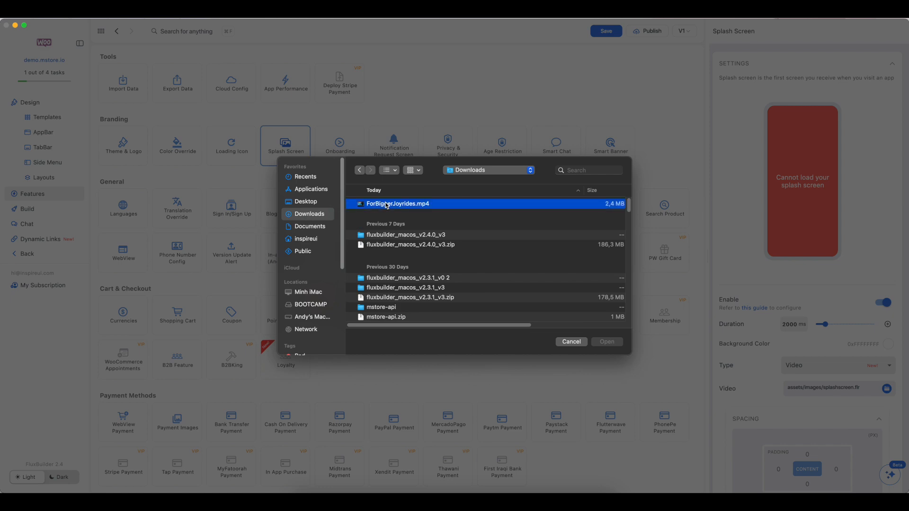
{"action": "left_click", "coordinate": [609, 342]}
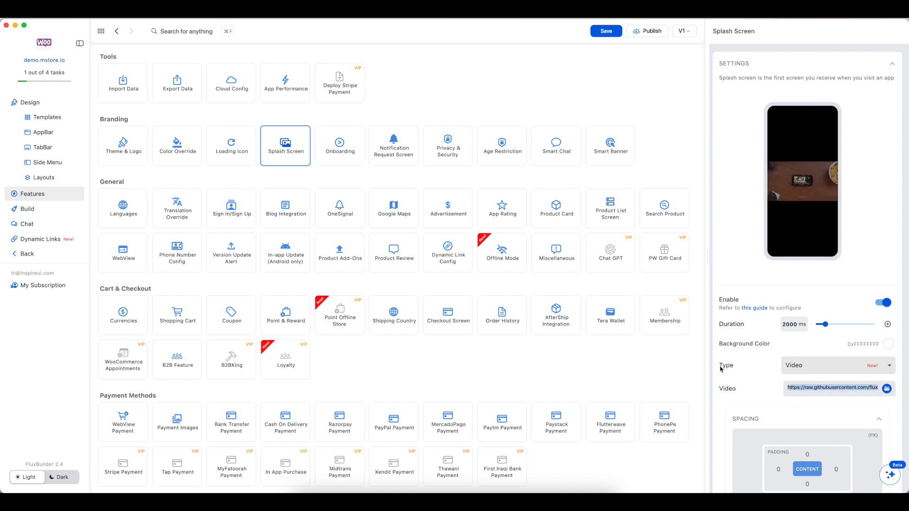
{"action": "left_click", "coordinate": [844, 406]}
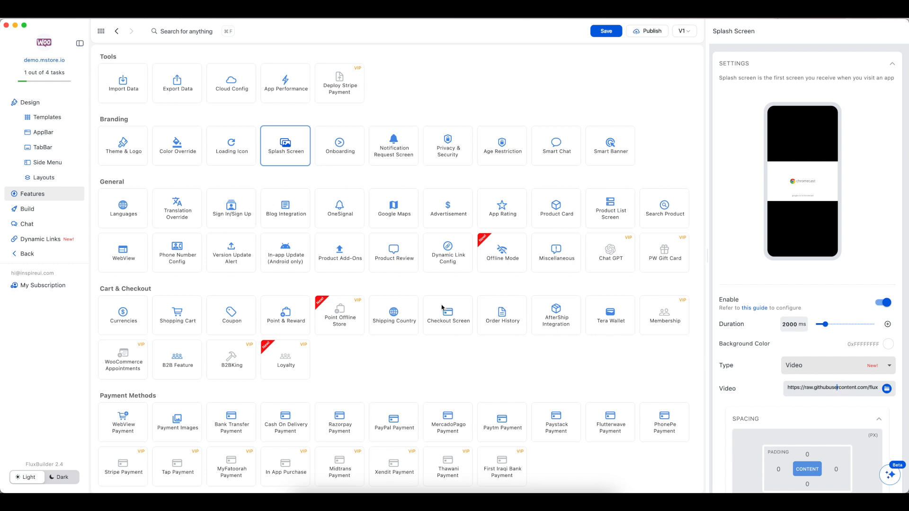
Return to the dashboard, open the Multi Vendors featured app, and open Samsung Galaxy S24 from Hot Sale in its preview
{"action": "left_click", "coordinate": [29, 254]}
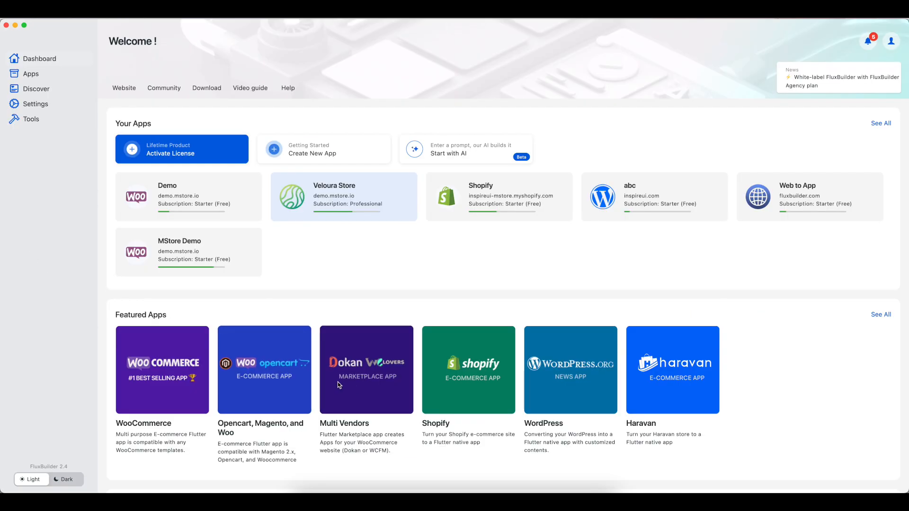
{"action": "left_click", "coordinate": [393, 392]}
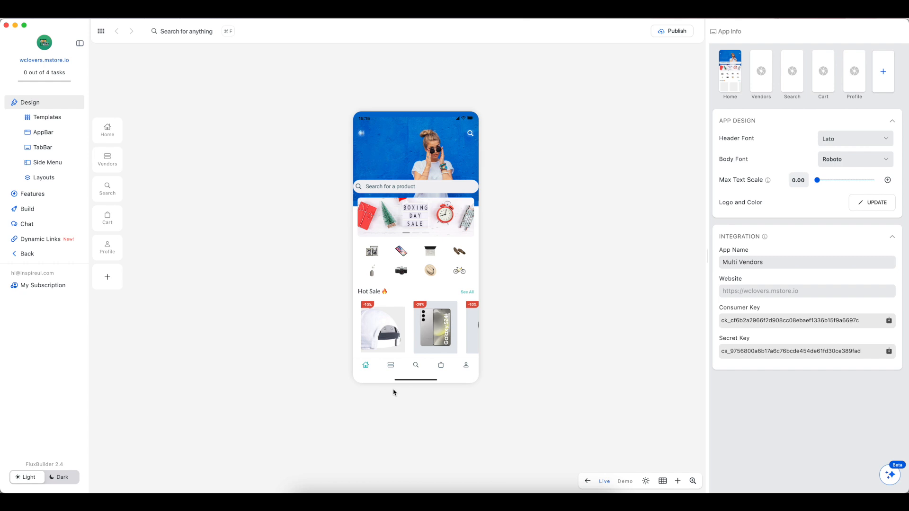
{"action": "left_click", "coordinate": [441, 294]}
{"action": "left_click_drag", "start_coordinate": [441, 295], "coordinate": [440, 181]}
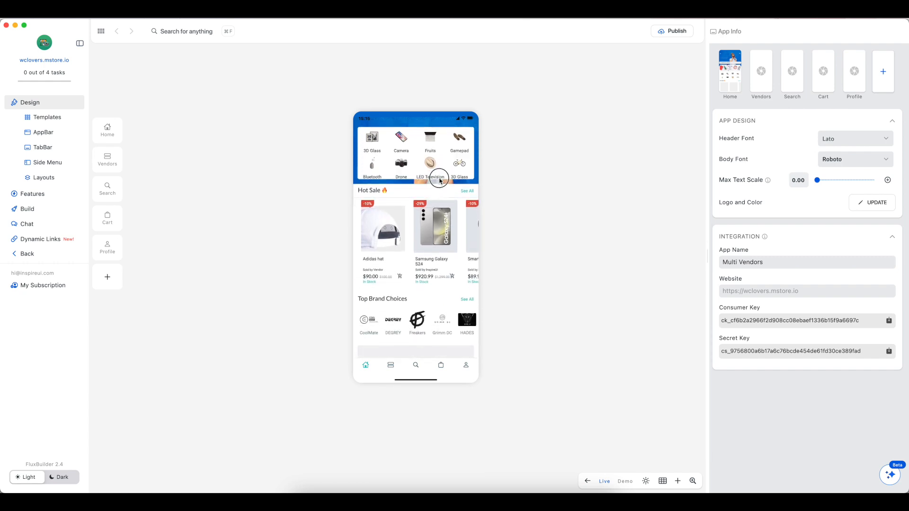
{"action": "left_click", "coordinate": [447, 242]}
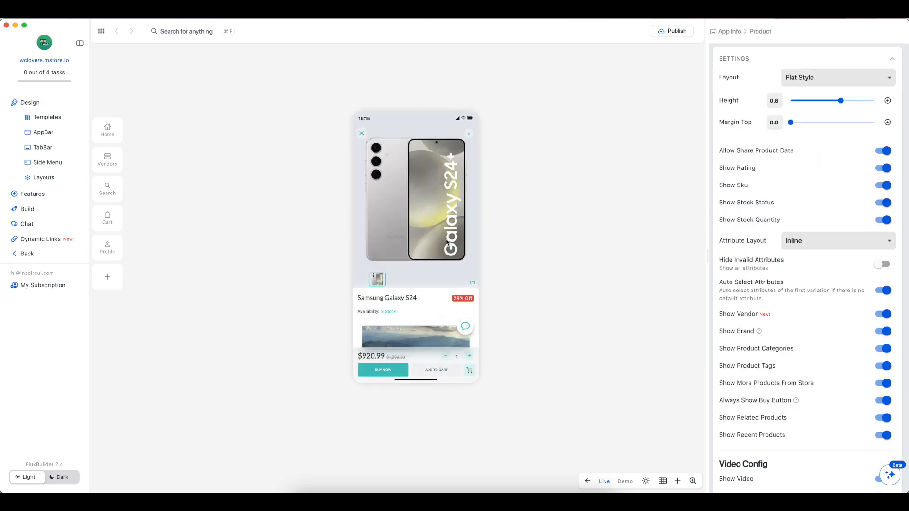
View the vendor card on the Samsung Galaxy S24 page, visit the InspireUI store, and return to the product
{"action": "left_click_drag", "start_coordinate": [421, 304], "coordinate": [406, 152]}
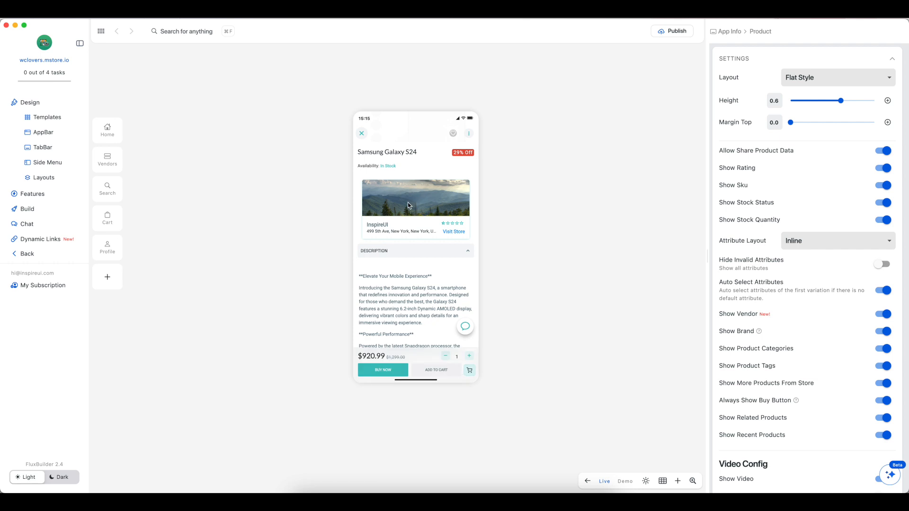
{"action": "left_click", "coordinate": [448, 234]}
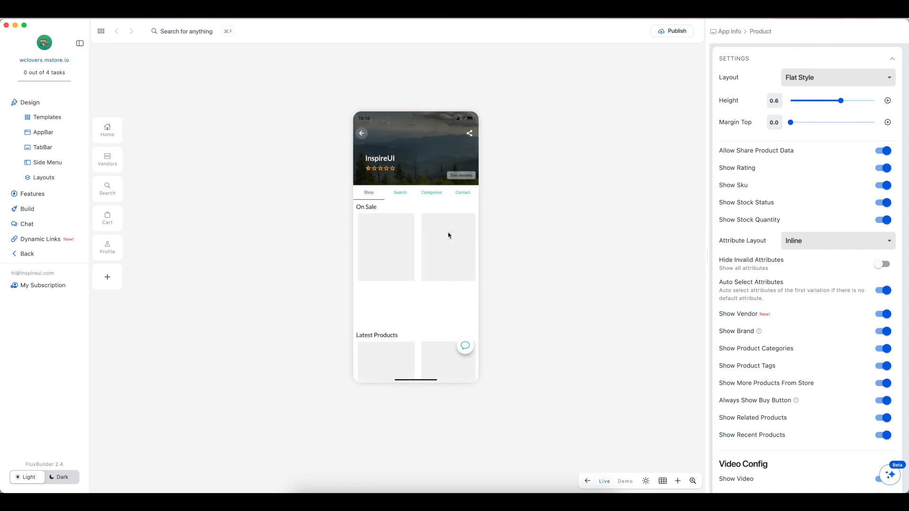
{"action": "left_click", "coordinate": [362, 135]}
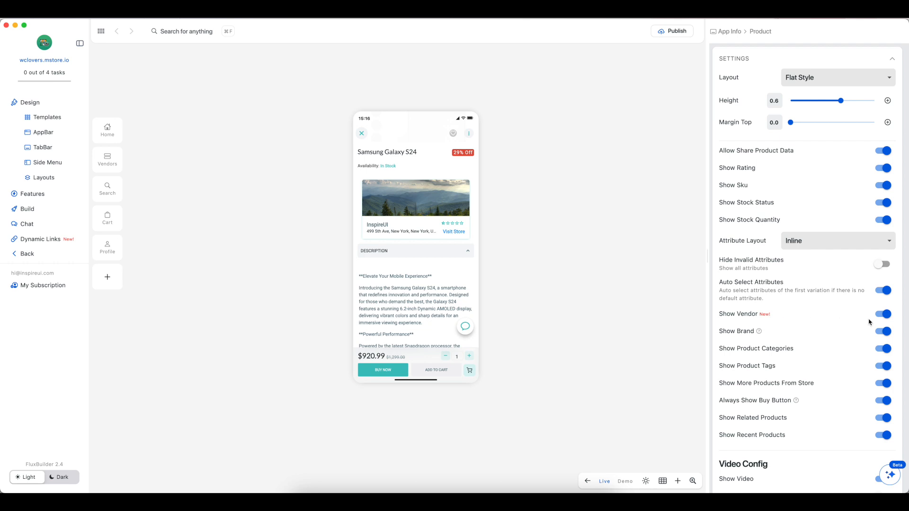
Turn Show Vendor off and back on to compare the product page in the preview
{"action": "left_click", "coordinate": [882, 314]}
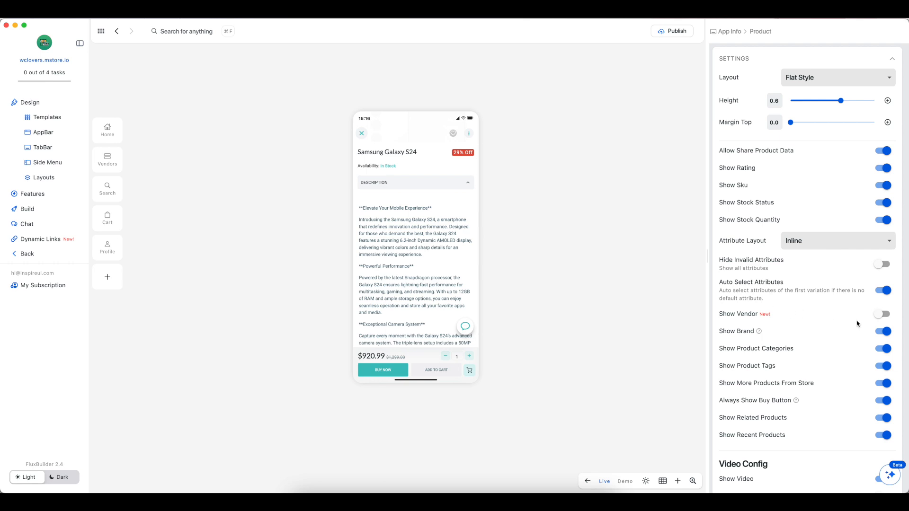
{"action": "left_click", "coordinate": [881, 316]}
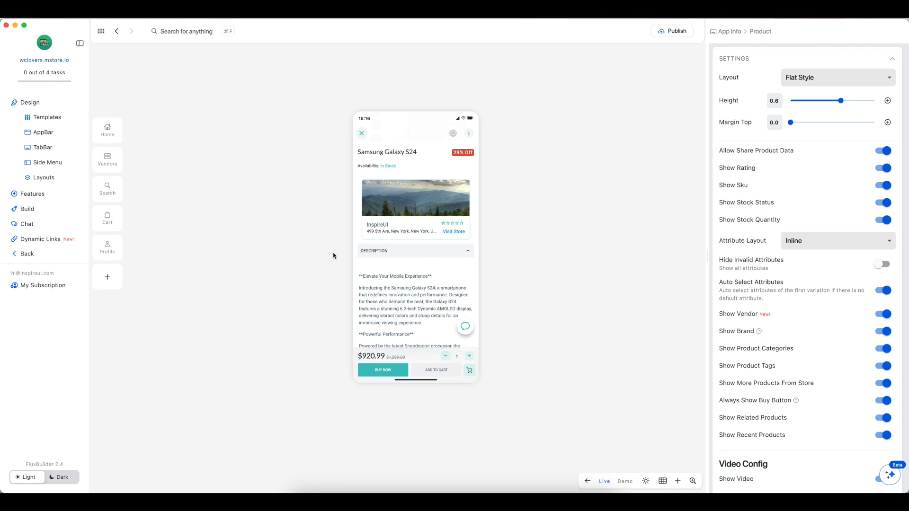
Open the Smart Chat settings in the Multi Vendors app's features and examine the Realtime Chat, WCFM Live Chat and Chat Items sections
{"action": "left_click", "coordinate": [48, 199]}
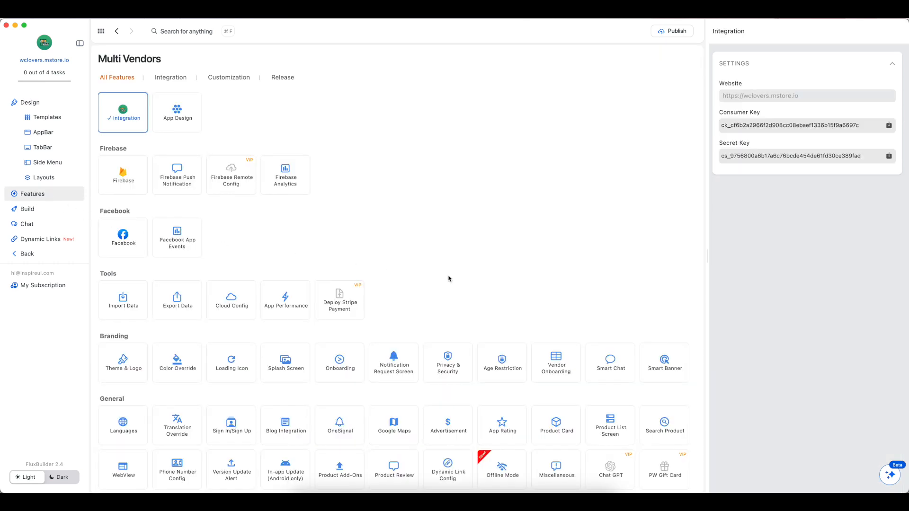
{"action": "scroll", "coordinate": [476, 397], "scroll_direction": "down", "scroll_amount": 1}
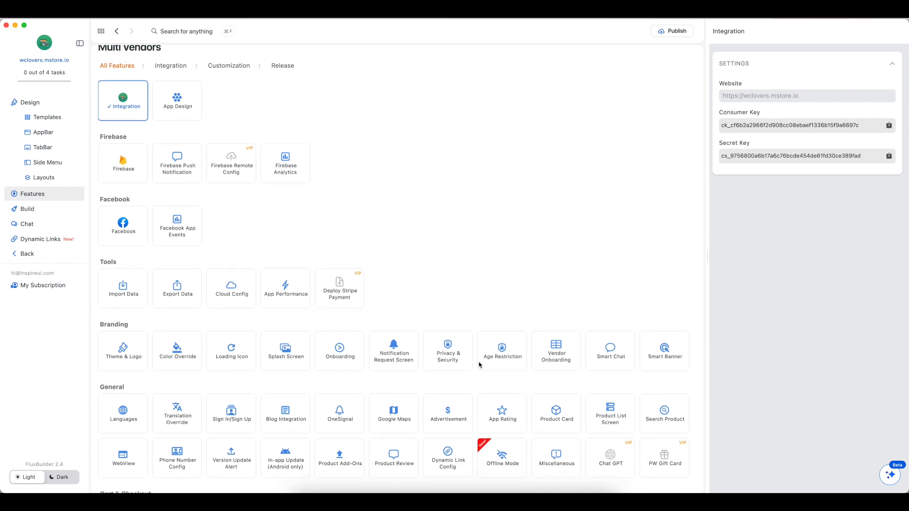
{"action": "left_click", "coordinate": [611, 352]}
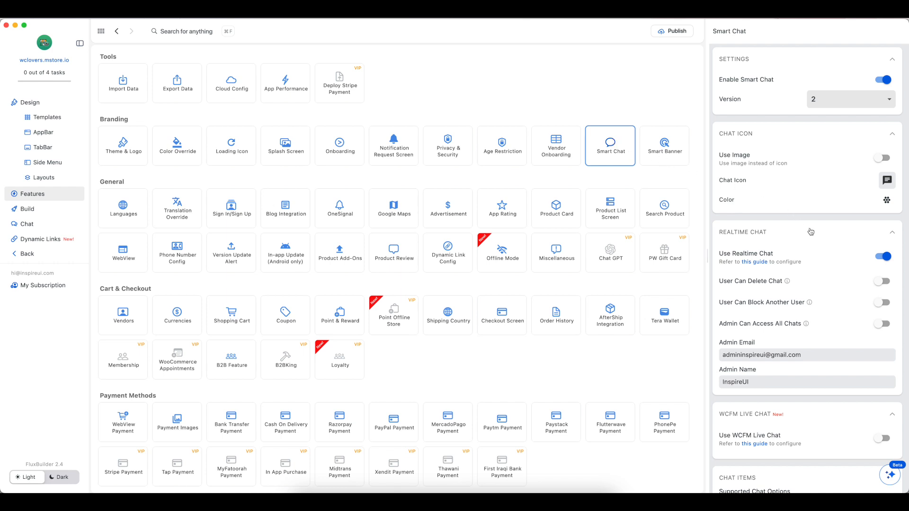
{"action": "scroll", "coordinate": [810, 218], "scroll_direction": "down", "scroll_amount": 3}
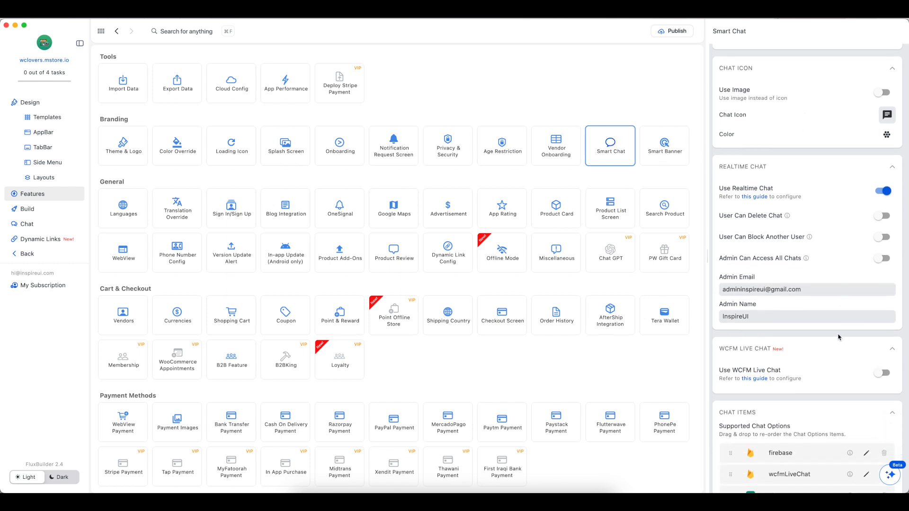
{"action": "scroll", "coordinate": [835, 303], "scroll_direction": "down", "scroll_amount": 5}
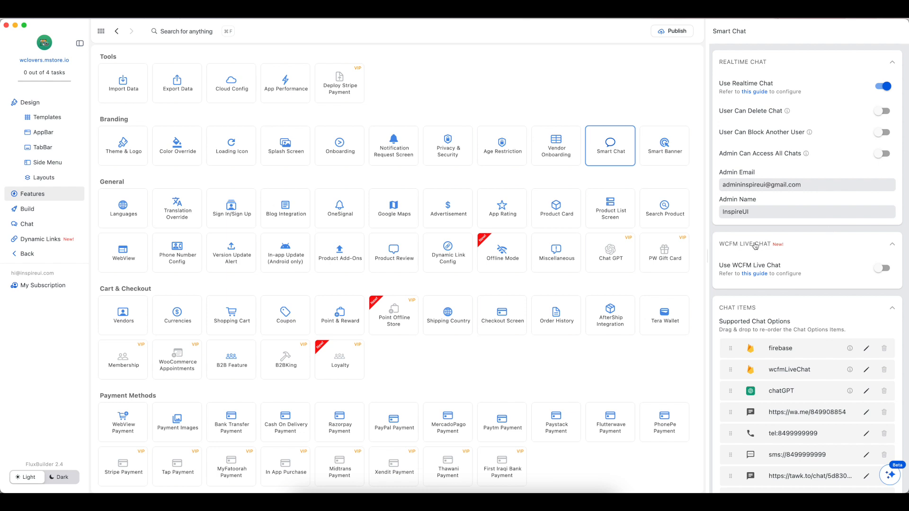
Open the WCFM Live Chat guide and examine its key features, app chat screens and configuration requirements
{"action": "left_click", "coordinate": [758, 274]}
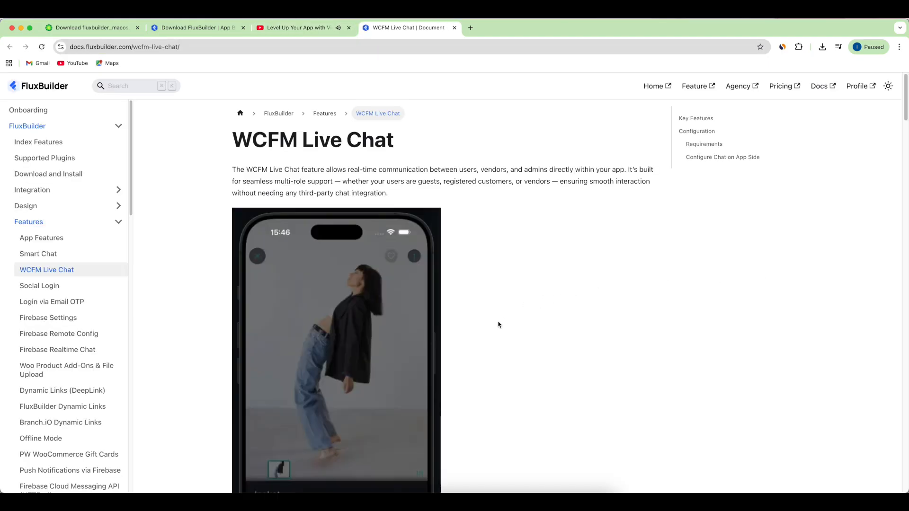
{"action": "left_click", "coordinate": [711, 124]}
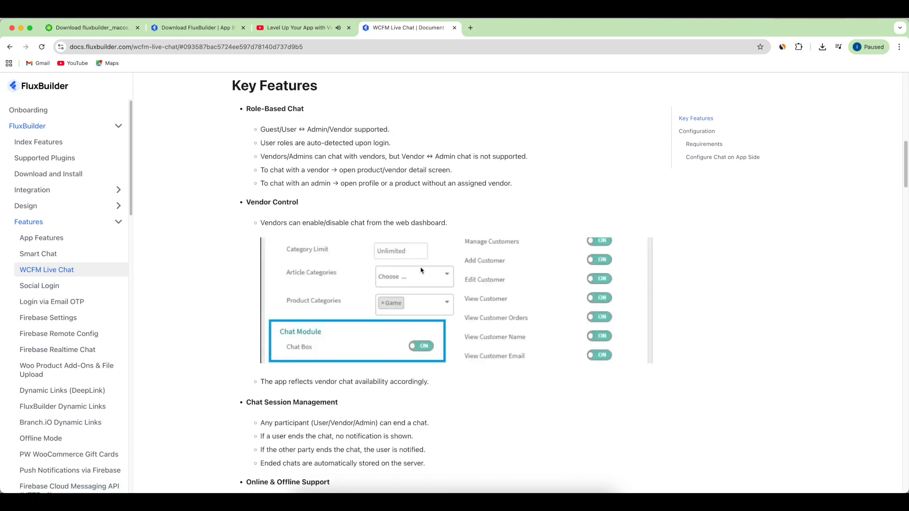
{"action": "scroll", "coordinate": [496, 392], "scroll_direction": "down", "scroll_amount": 5}
{"action": "scroll", "coordinate": [495, 392], "scroll_direction": "down", "scroll_amount": 6}
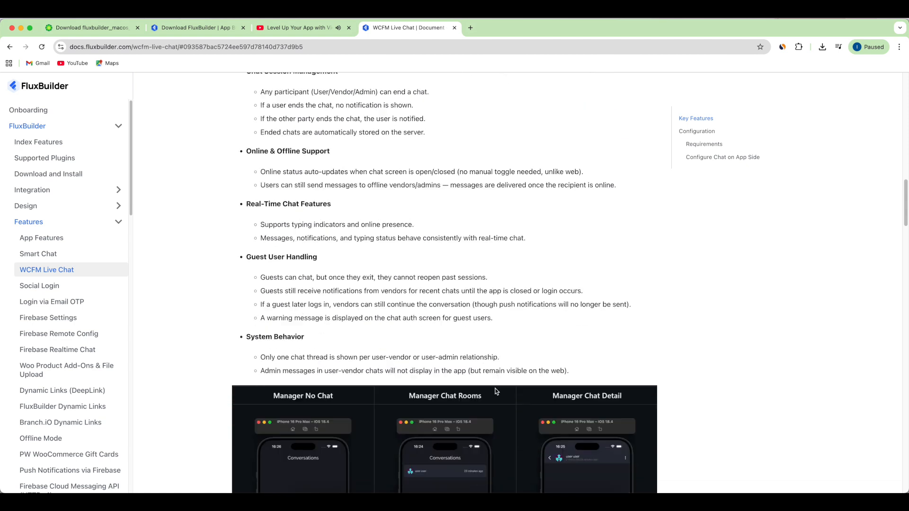
{"action": "scroll", "coordinate": [495, 392], "scroll_direction": "down", "scroll_amount": 3}
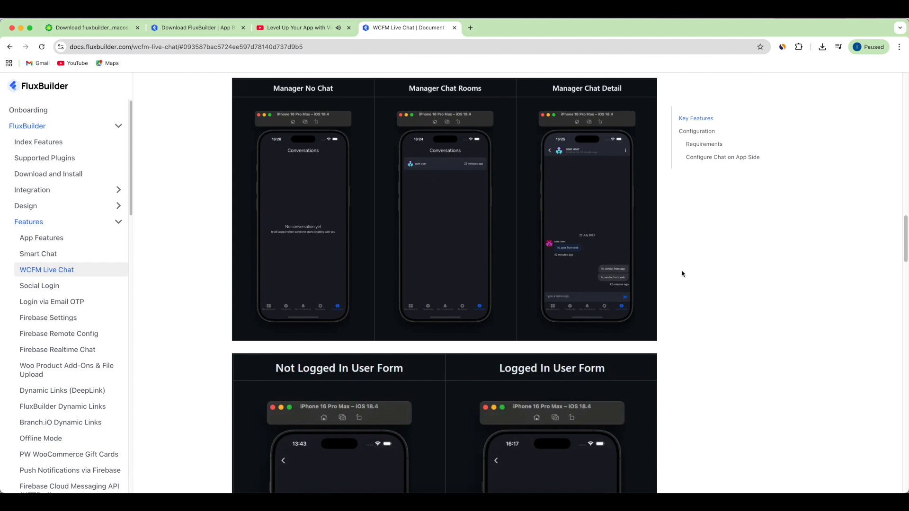
{"action": "scroll", "coordinate": [662, 364], "scroll_direction": "down", "scroll_amount": 1}
{"action": "scroll", "coordinate": [662, 364], "scroll_direction": "down", "scroll_amount": 5}
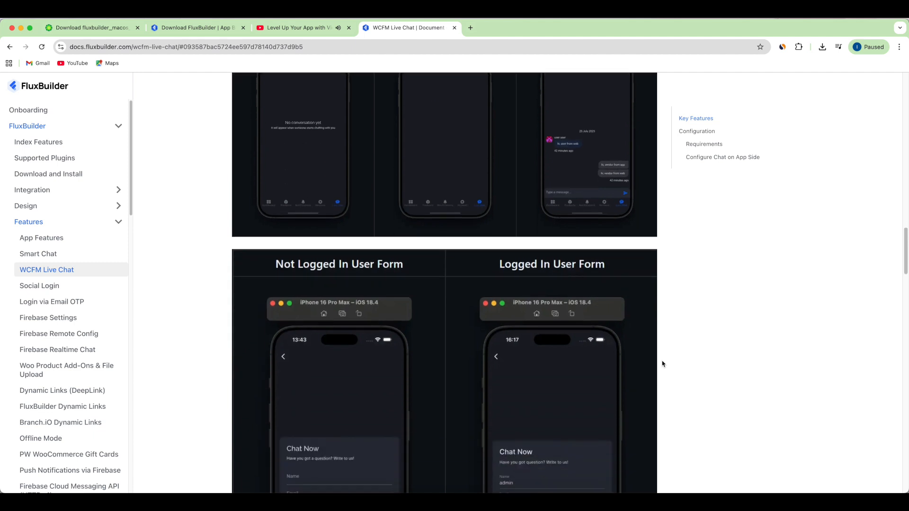
{"action": "scroll", "coordinate": [658, 358], "scroll_direction": "down", "scroll_amount": 2}
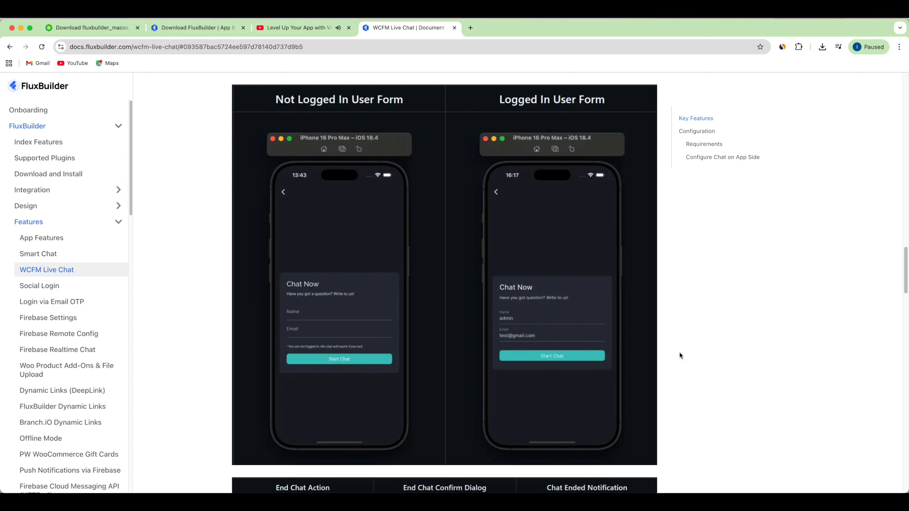
{"action": "left_click", "coordinate": [692, 455]}
{"action": "scroll", "coordinate": [615, 398], "scroll_direction": "down", "scroll_amount": 7}
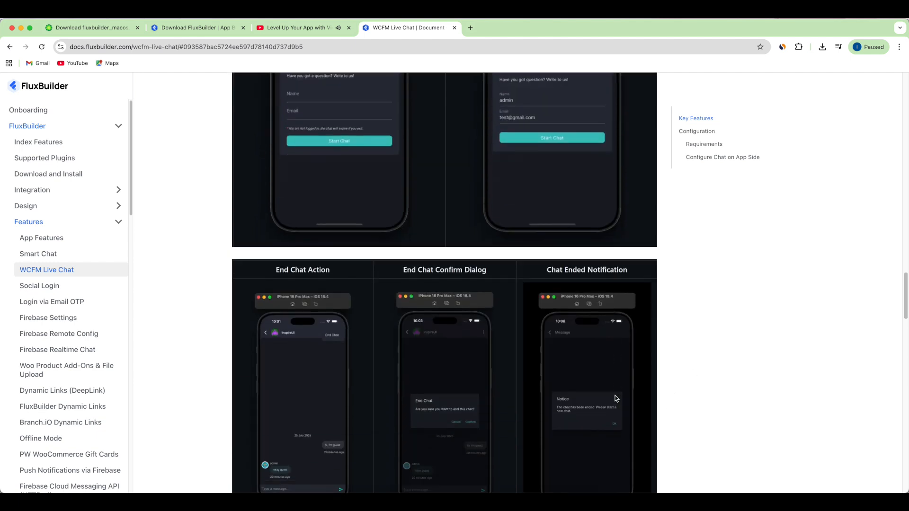
{"action": "scroll", "coordinate": [615, 399], "scroll_direction": "down", "scroll_amount": 1}
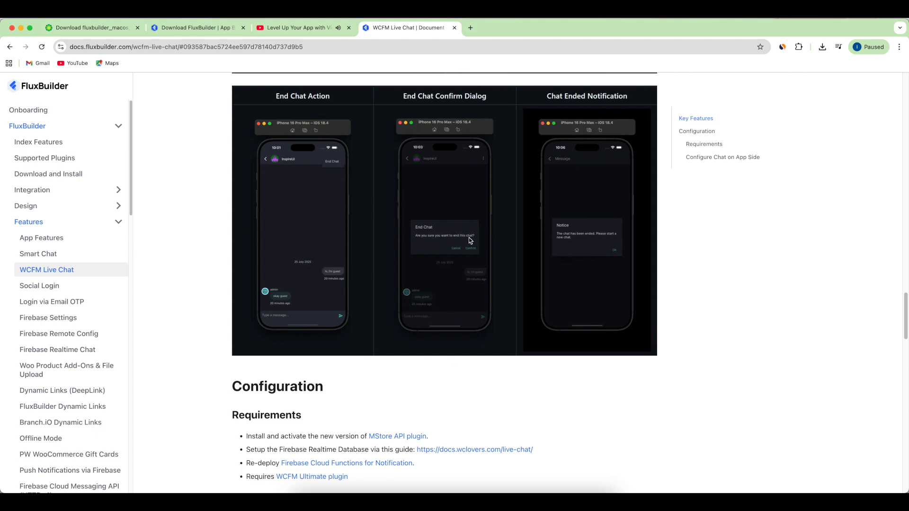
{"action": "left_click", "coordinate": [709, 148]}
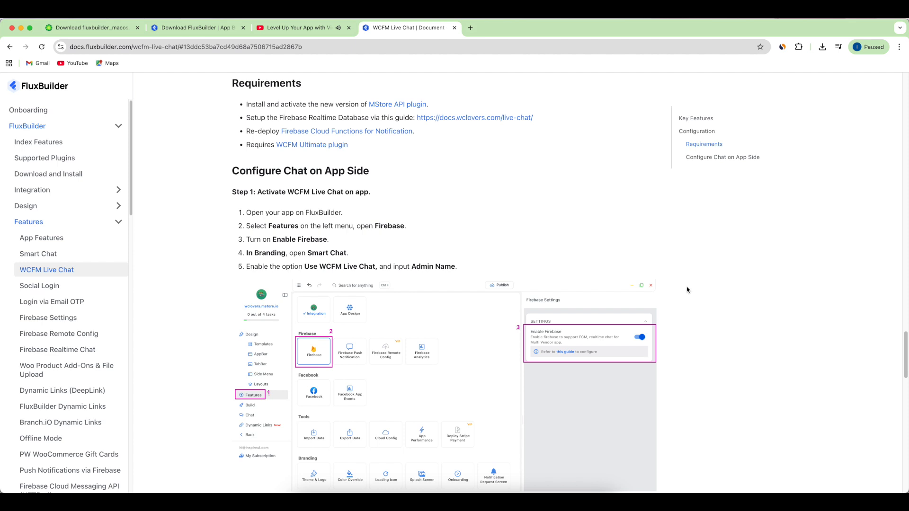
Return to FluxBuilder, turn on Use WCFM Live Chat, and view the chat options on the preview's Profile screen
{"action": "key", "text": "super+Tab"}
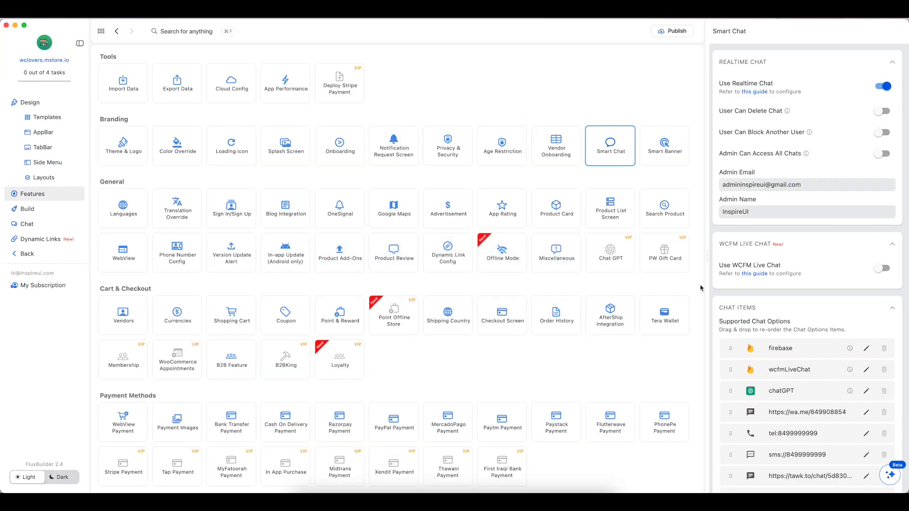
{"action": "left_click", "coordinate": [883, 269]}
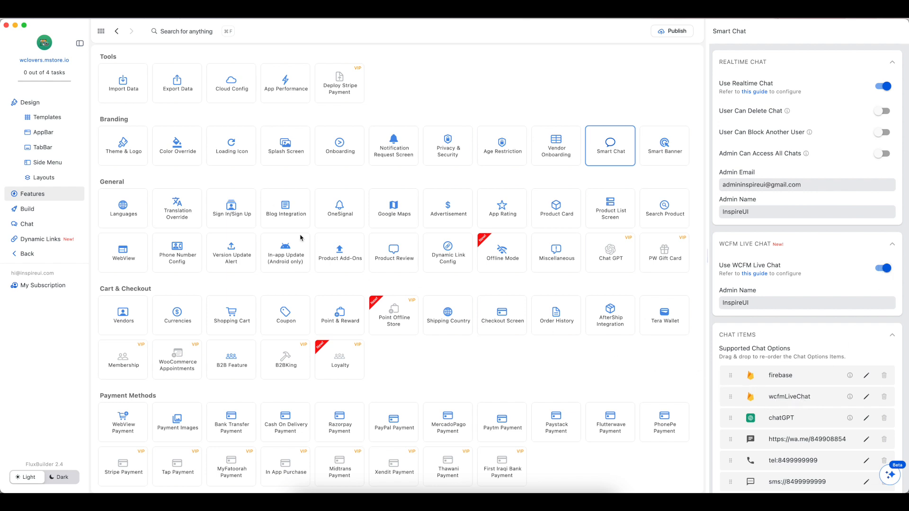
{"action": "left_click", "coordinate": [38, 106]}
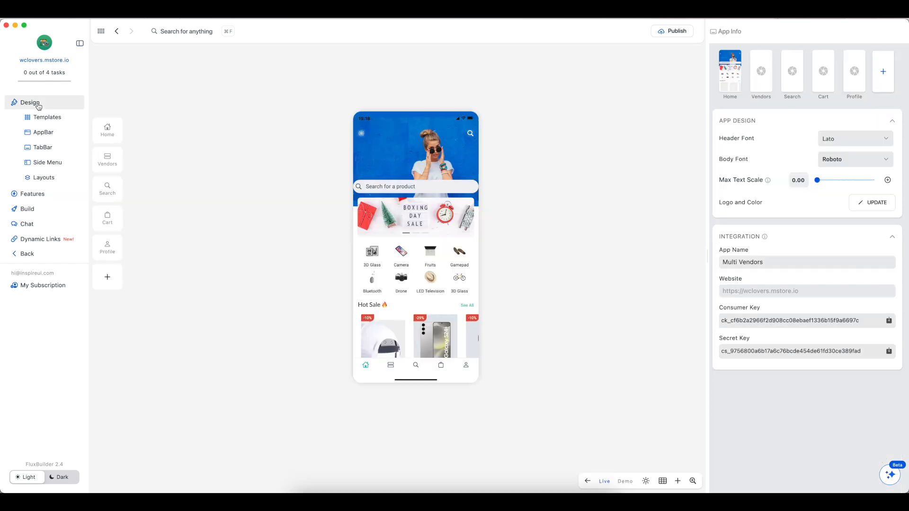
{"action": "left_click", "coordinate": [465, 366]}
{"action": "left_click", "coordinate": [466, 332]}
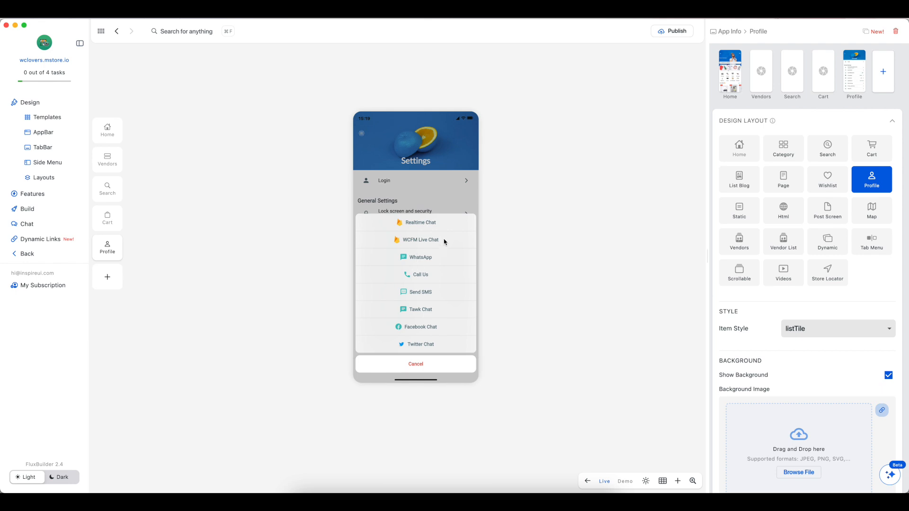
{"action": "left_click", "coordinate": [417, 364]}
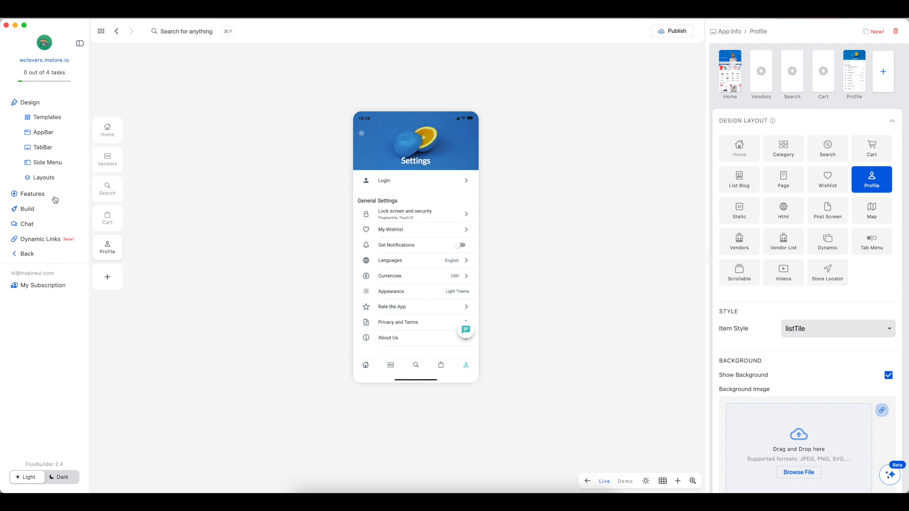
Open the Deploy CORS Server settings in the Multi Vendors app's features
{"action": "left_click", "coordinate": [37, 194]}
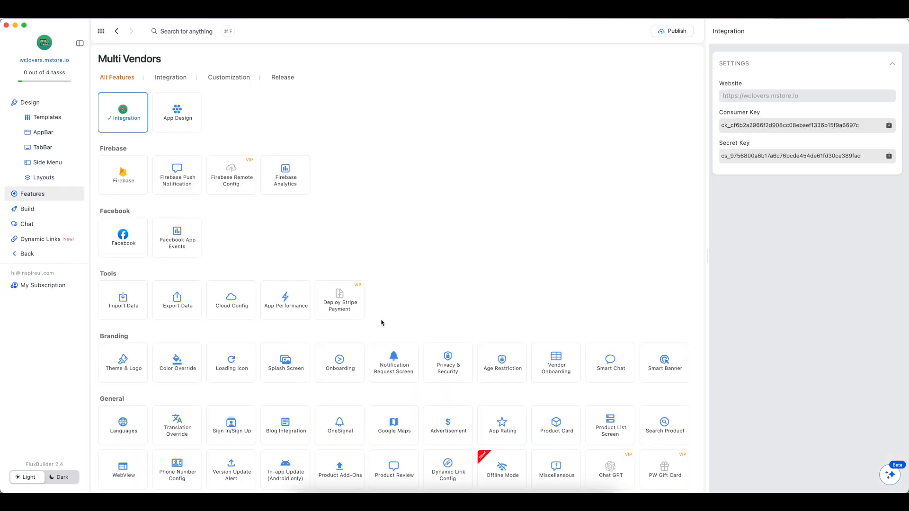
{"action": "scroll", "coordinate": [413, 338], "scroll_direction": "down", "scroll_amount": 7}
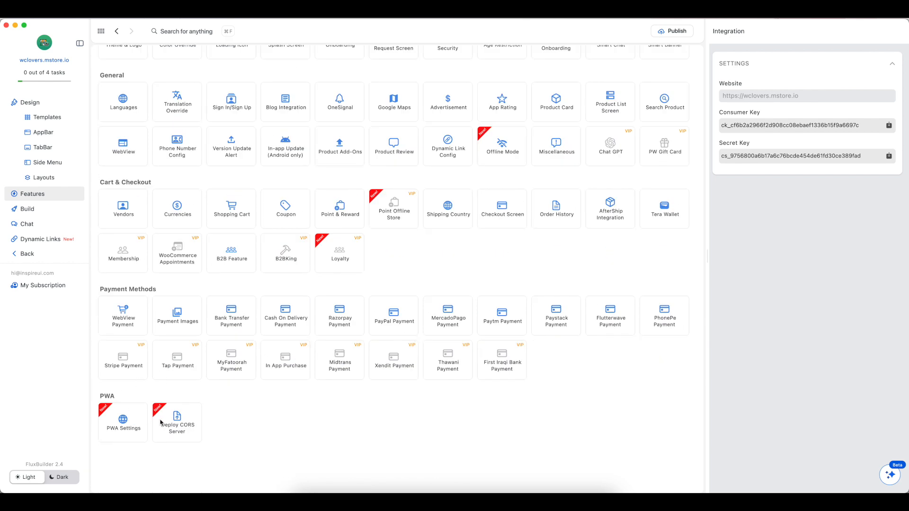
{"action": "left_click", "coordinate": [192, 434]}
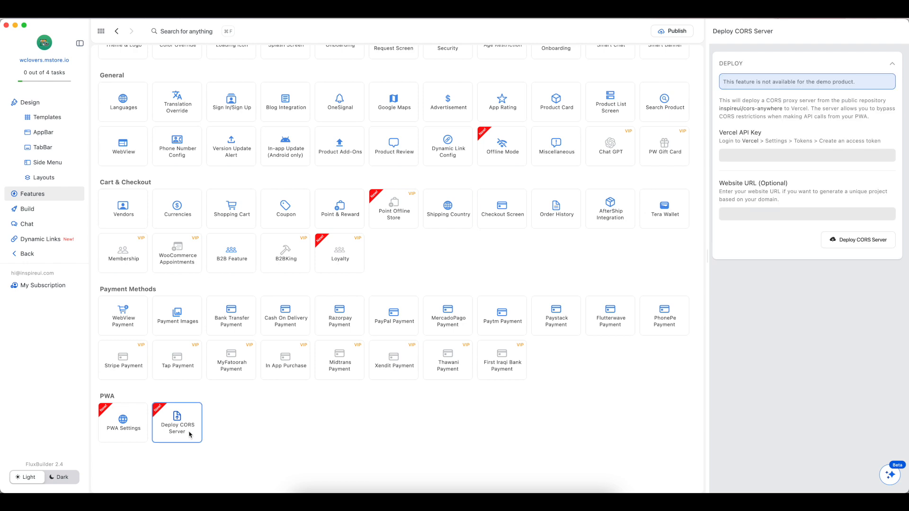
Return to the dashboard, open the Veloura Store app, and open its Deploy CORS Server feature
{"action": "left_click", "coordinate": [26, 254]}
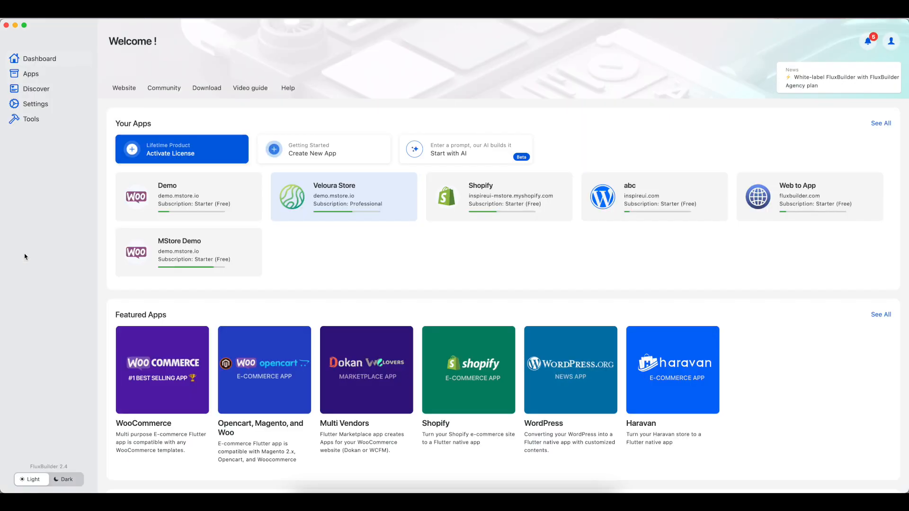
{"action": "left_click", "coordinate": [362, 197]}
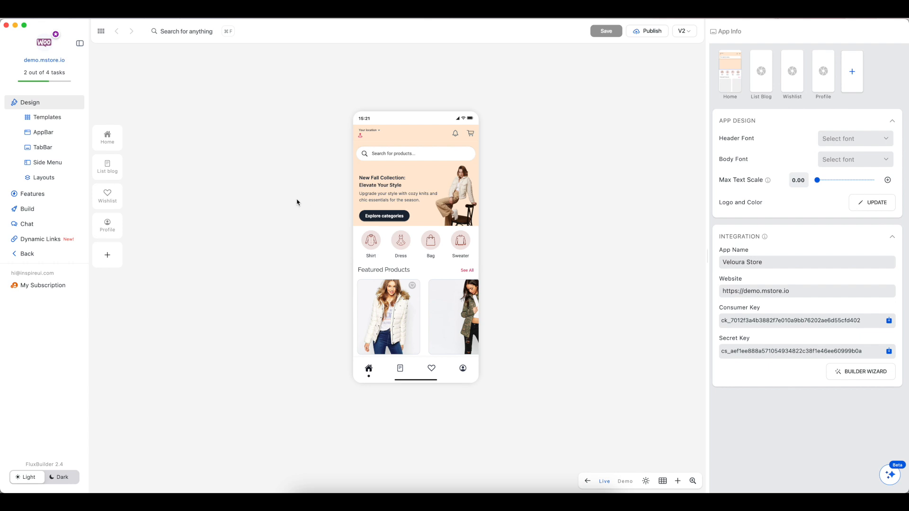
{"action": "left_click", "coordinate": [44, 195]}
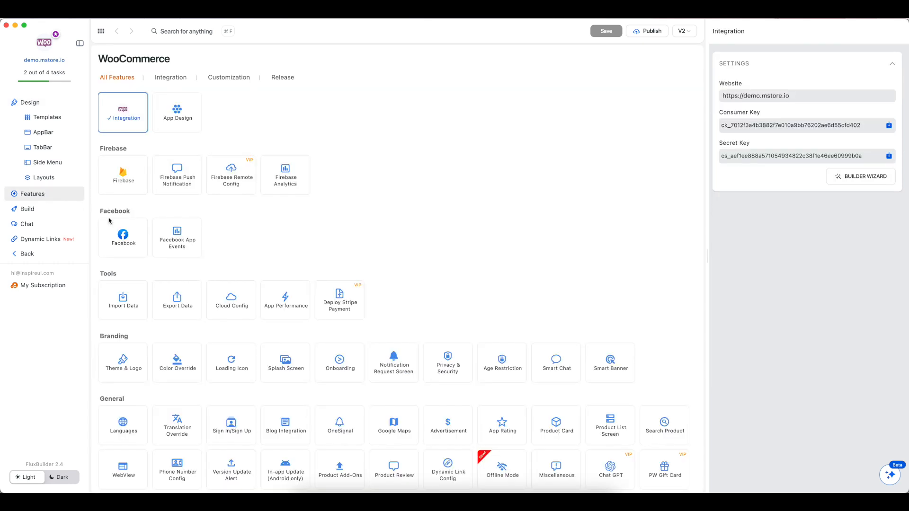
{"action": "scroll", "coordinate": [264, 317], "scroll_direction": "down", "scroll_amount": 8}
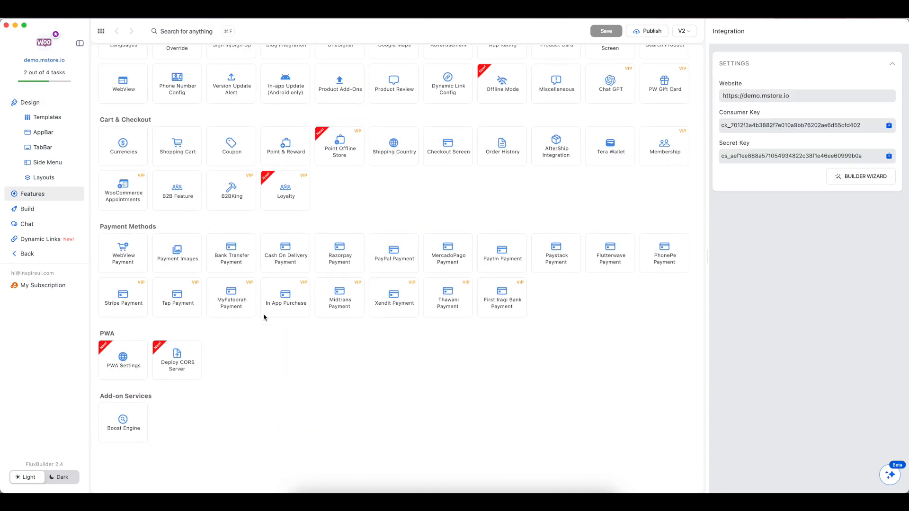
{"action": "left_click", "coordinate": [196, 374]}
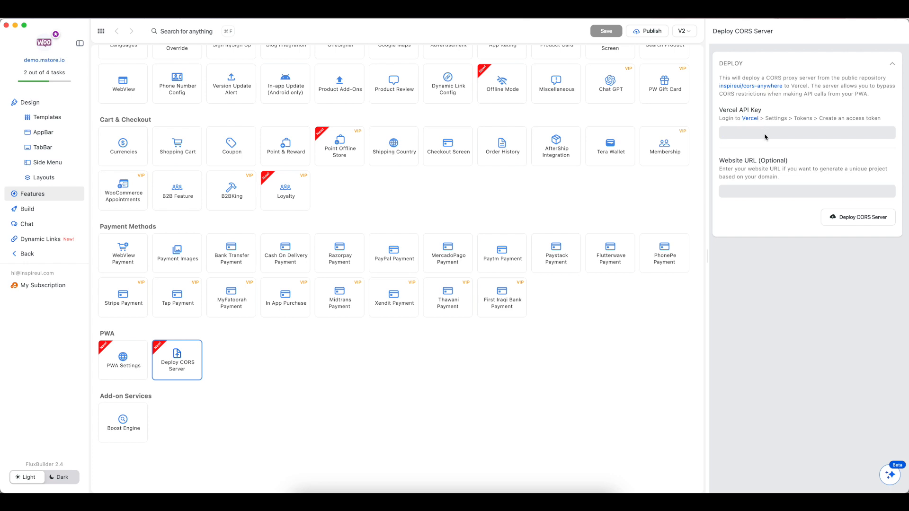
Copy the Vercel token from the FluxBuilder 2.4.0 note in Notes and paste it as the Vercel API Key in FluxBuilder
{"action": "key", "text": "super+Tab"}
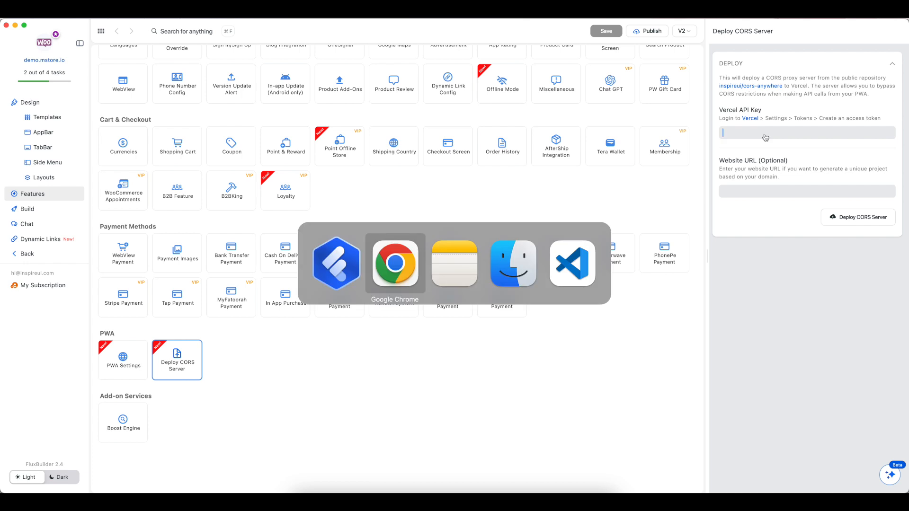
{"action": "key", "text": "super+Tab"}
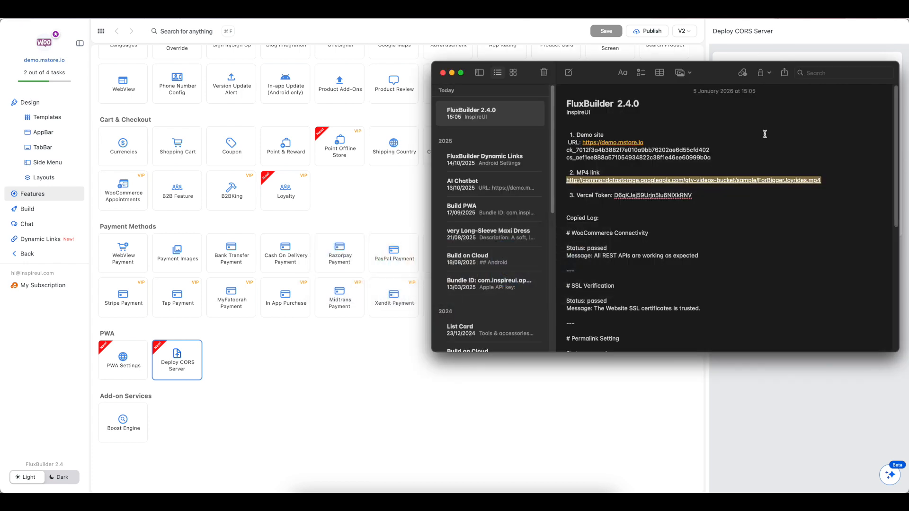
{"action": "left_click", "coordinate": [700, 196]}
{"action": "left_click_drag", "start_coordinate": [700, 196], "coordinate": [611, 196]}
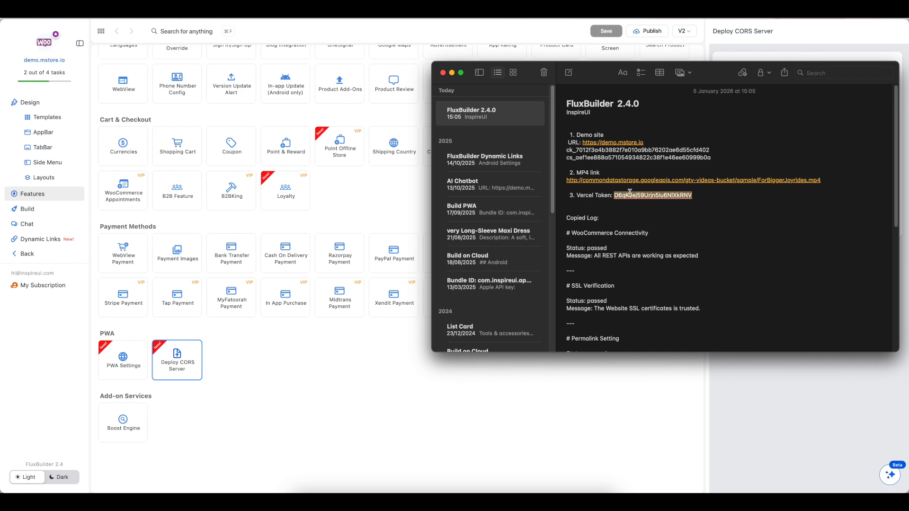
{"action": "right_click", "coordinate": [630, 194]}
{"action": "left_click", "coordinate": [662, 290]}
{"action": "left_click", "coordinate": [657, 380]}
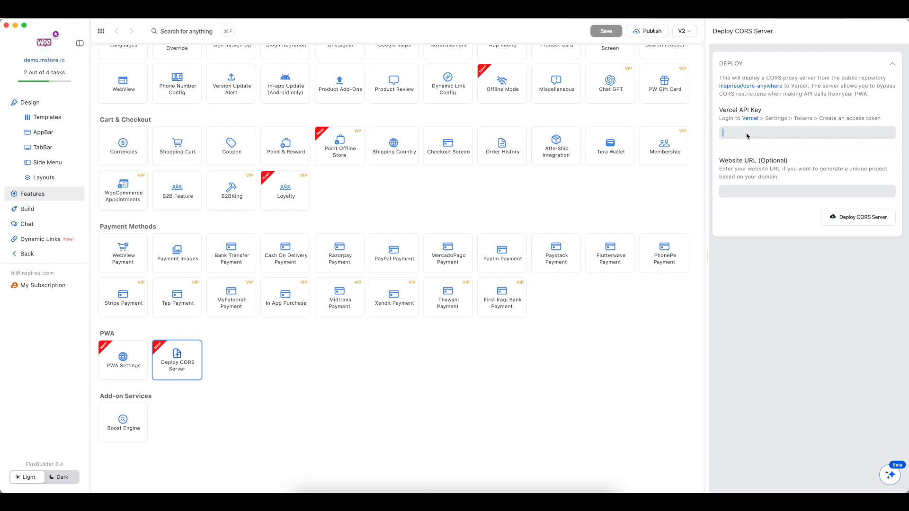
{"action": "key", "text": "super+v"}
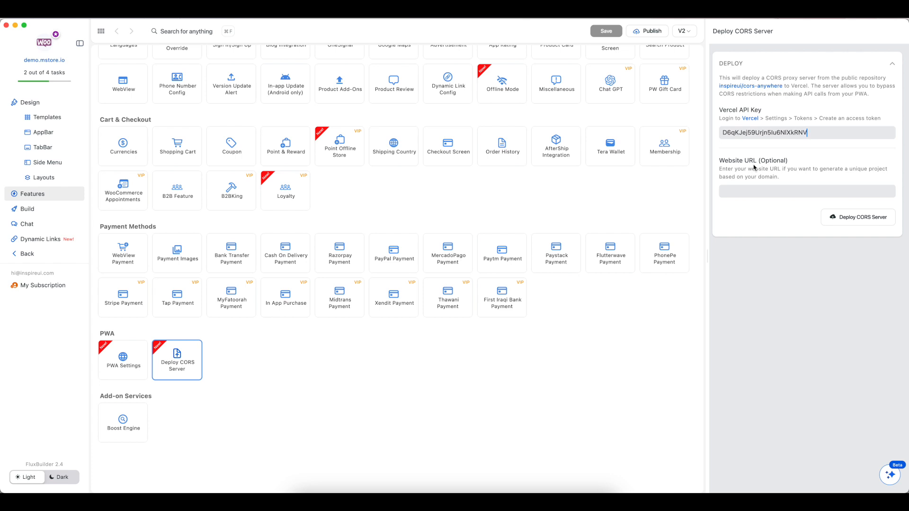
{"action": "left_click", "coordinate": [762, 192]}
{"action": "type", "text": "https://demo.mstore.io"}
{"action": "left_click", "coordinate": [883, 224]}
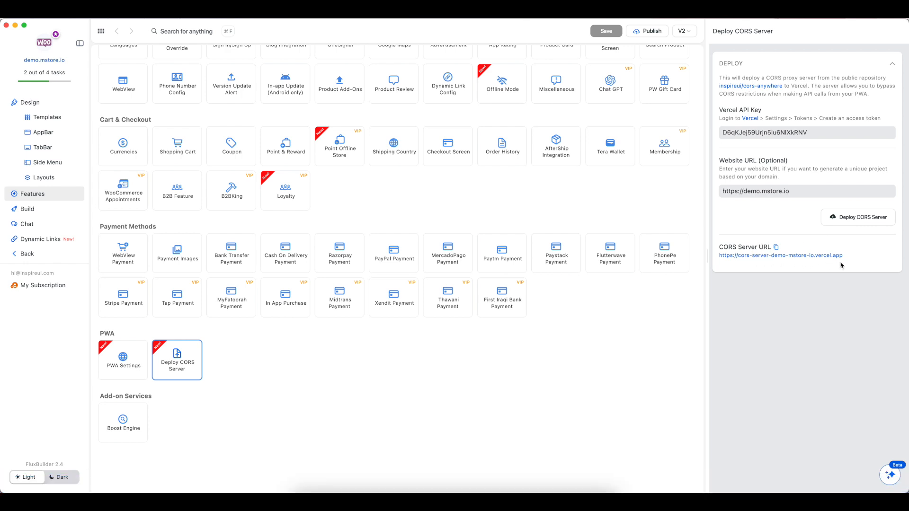
Clear the Website URL, deploy the CORS server without it, and copy the generated CORS Server URL
{"action": "triple_click", "coordinate": [800, 192]}
{"action": "key", "text": "BackSpace"}
{"action": "left_click", "coordinate": [856, 220]}
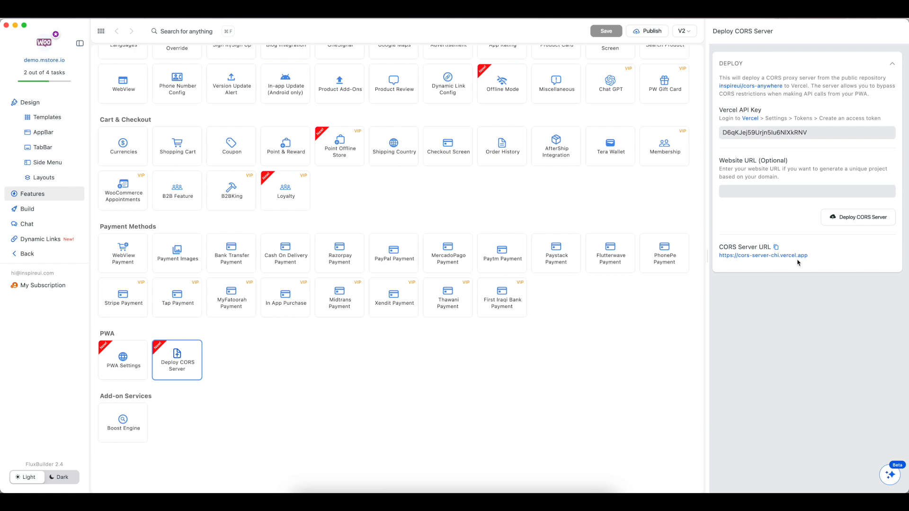
{"action": "left_click", "coordinate": [776, 248]}
Open PWA Settings, check the Deploy Web Proxy instructions in the linked Build PWA guide, and return to FluxBuilder
{"action": "left_click", "coordinate": [119, 360]}
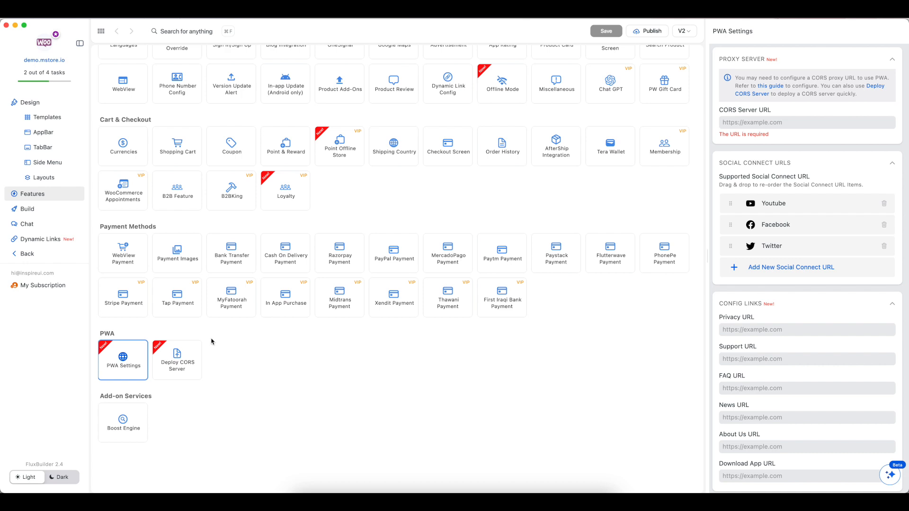
{"action": "left_click", "coordinate": [777, 87]}
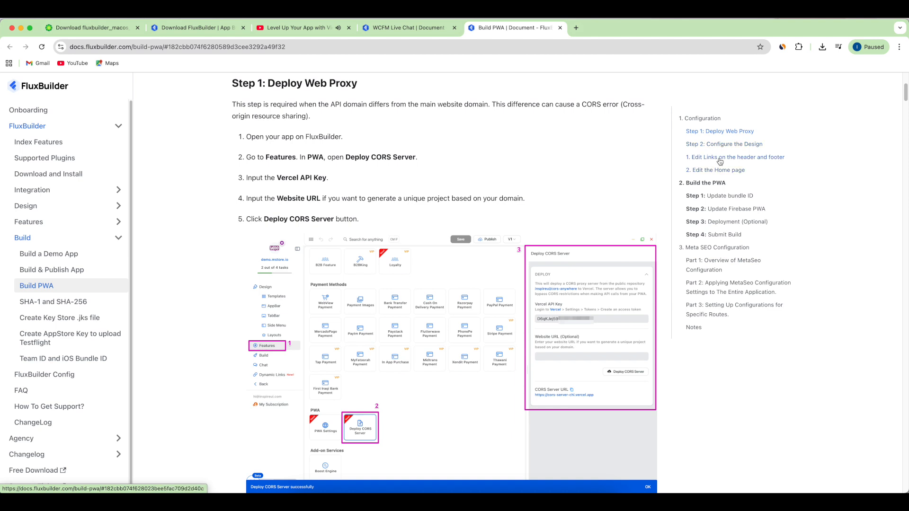
{"action": "key", "text": "super+Tab"}
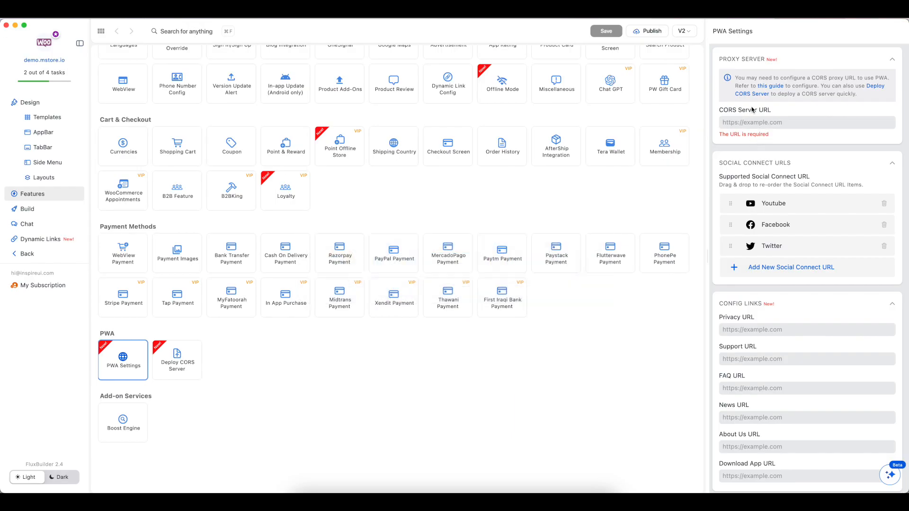
{"action": "left_click", "coordinate": [762, 122]}
{"action": "key", "text": "super+v"}
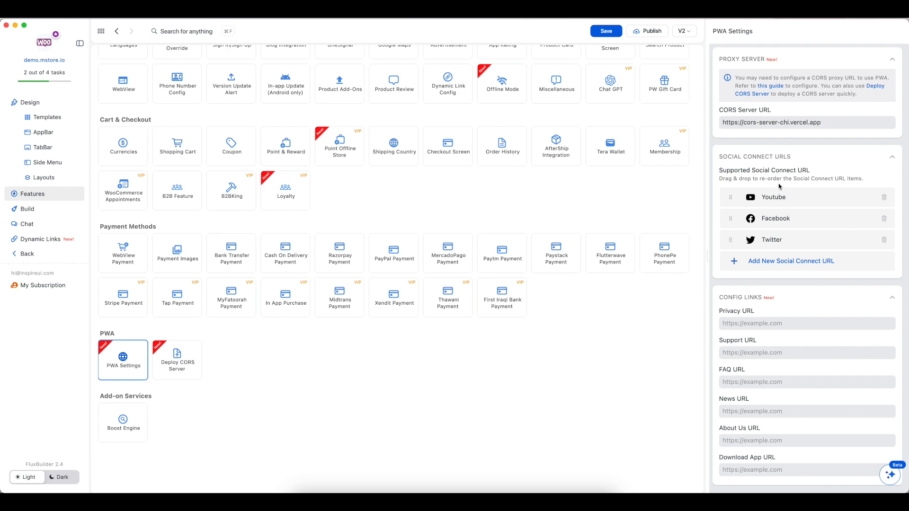
{"action": "scroll", "coordinate": [817, 287], "scroll_direction": "down", "scroll_amount": 2}
{"action": "scroll", "coordinate": [817, 287], "scroll_direction": "down", "scroll_amount": 2}
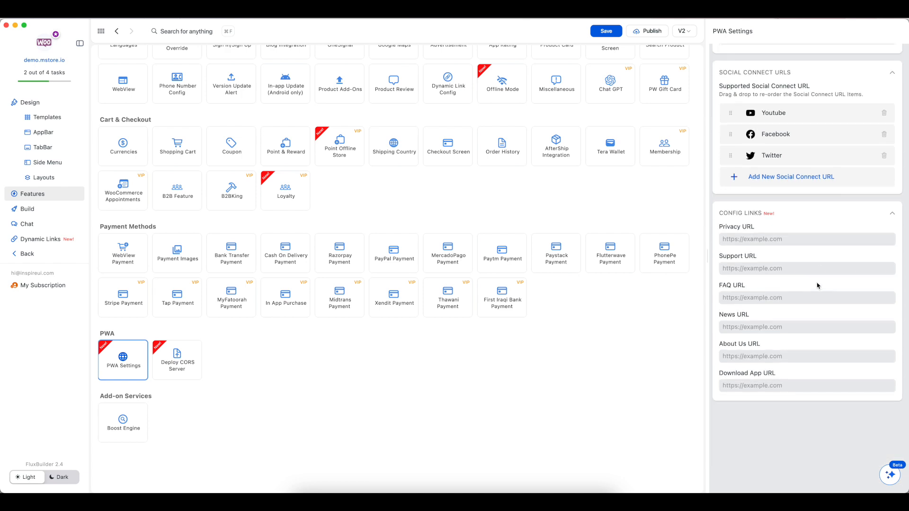